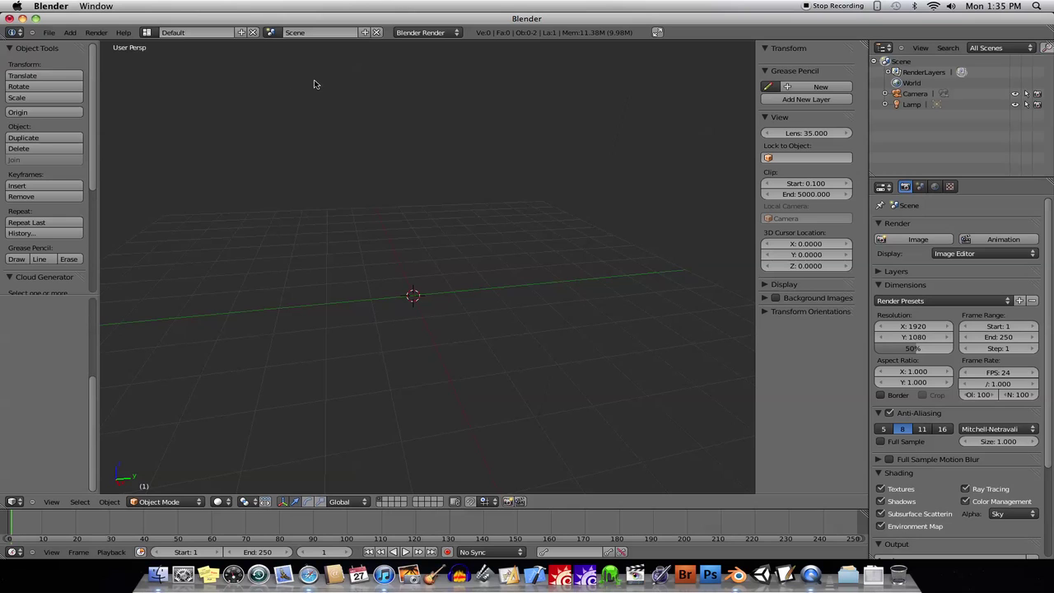
Open the add-on list in the user preferences and move its window to the middle of the workspace.
click(50, 32)
click(50, 32)
click(69, 144)
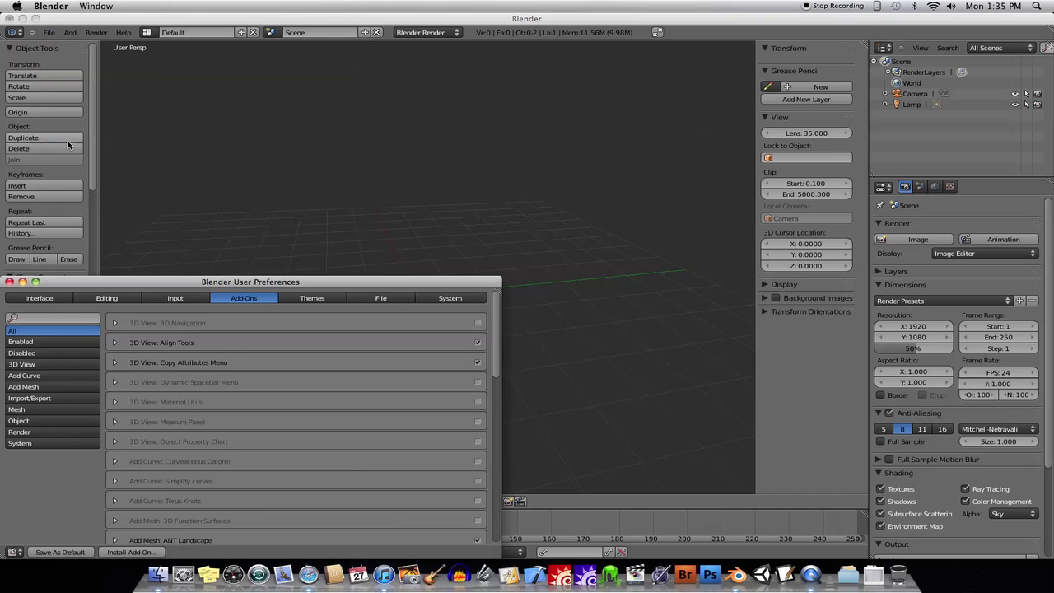
drag(150, 283, 271, 161)
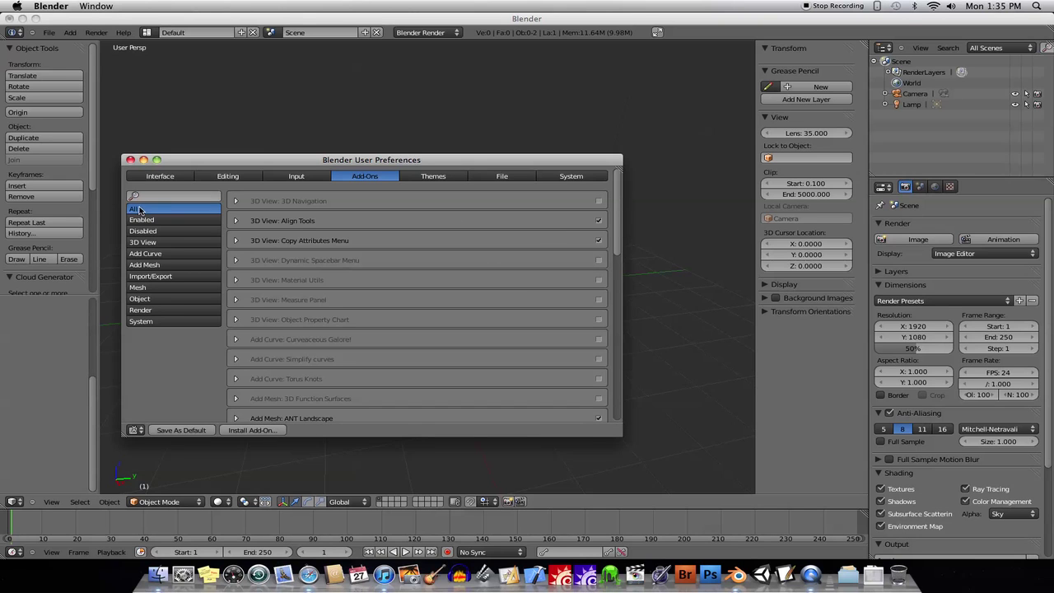
Examine the add-on categories and which add-ons are enabled in the full list, and close the preferences.
click(152, 242)
click(152, 231)
click(151, 222)
click(145, 211)
scroll(480, 239, down, 4)
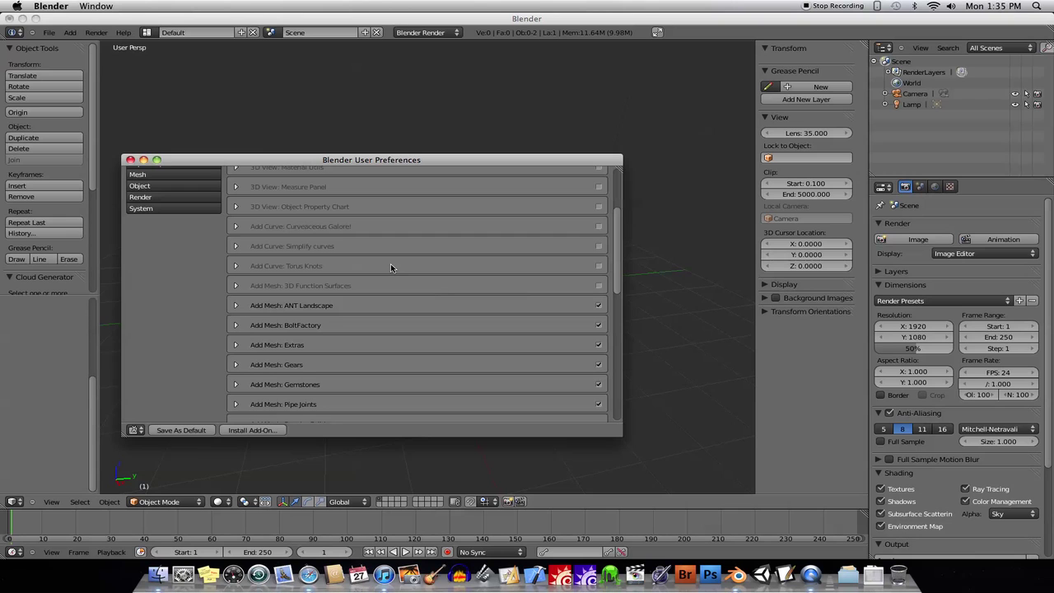
scroll(461, 265, down, 2)
scroll(470, 274, down, 1)
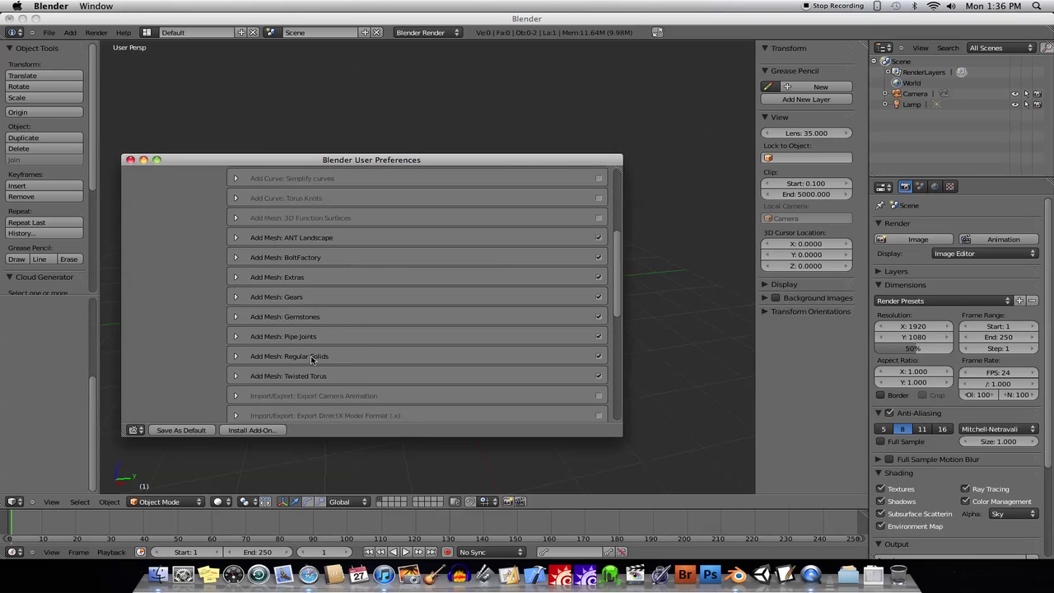
scroll(330, 356, down, 6)
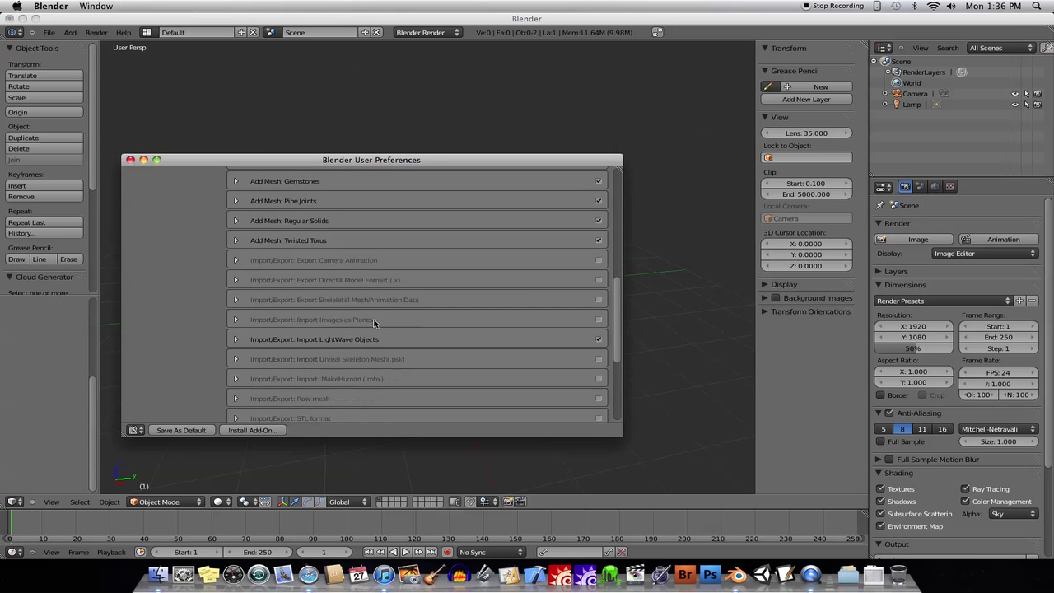
scroll(383, 345, down, 6)
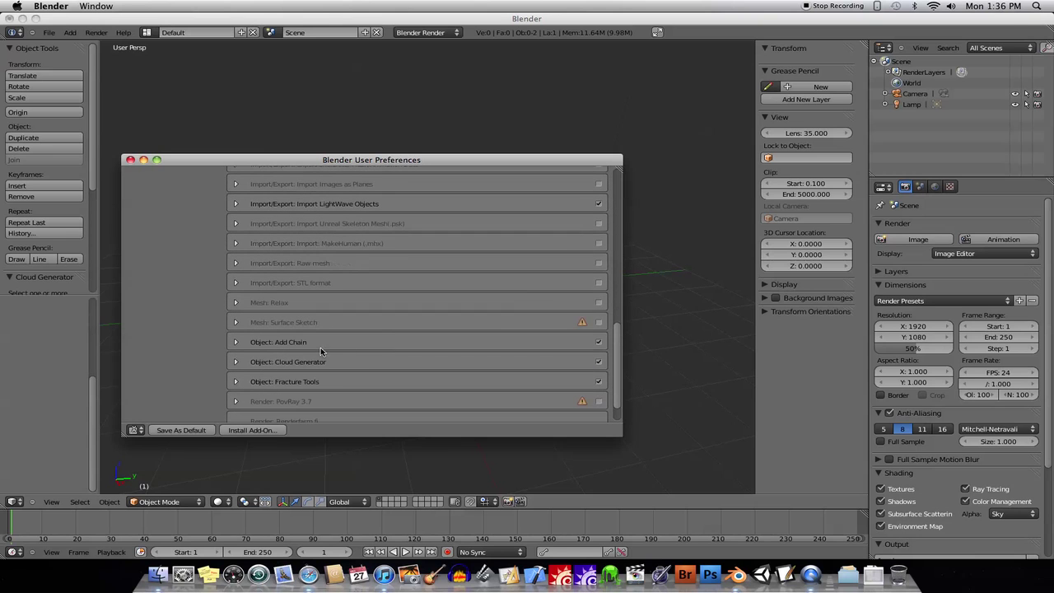
scroll(328, 385, down, 2)
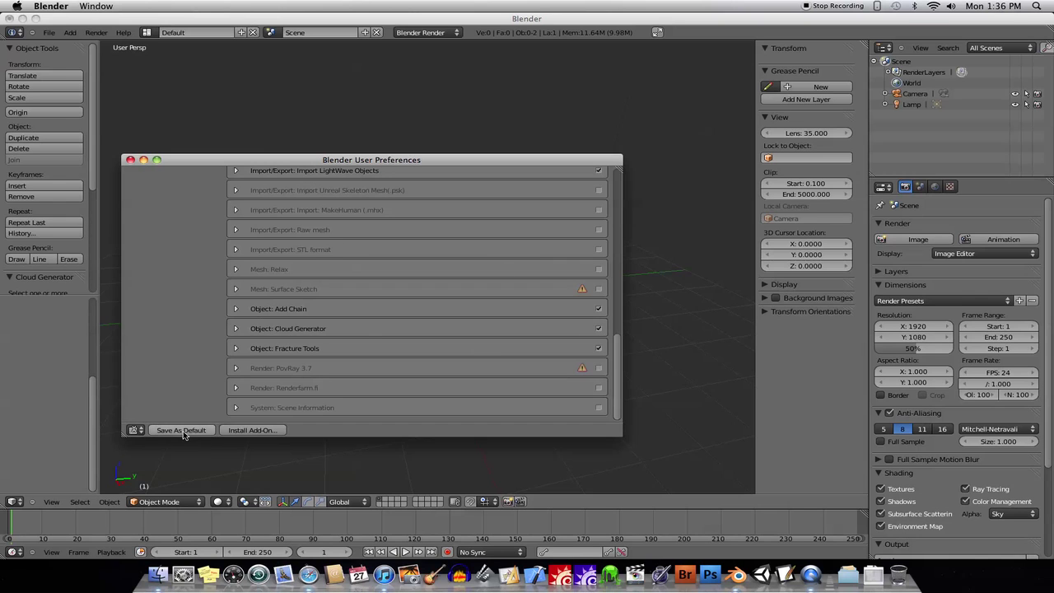
click(130, 161)
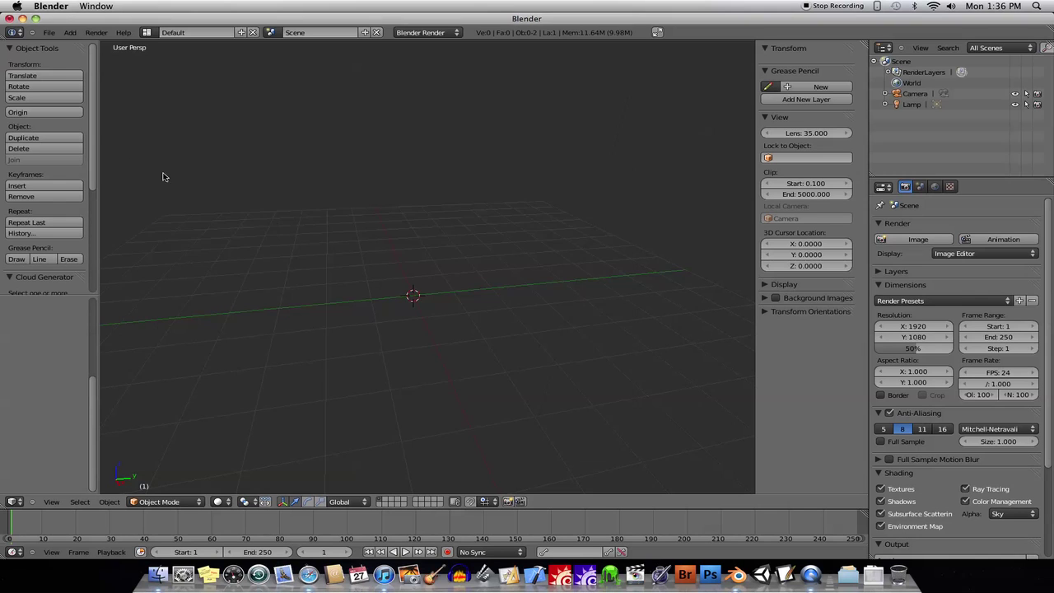
Add a Landscape mesh at the scene origin and expand the area showing its generation settings.
middle_drag(315, 306, 318, 306)
key(shift+a)
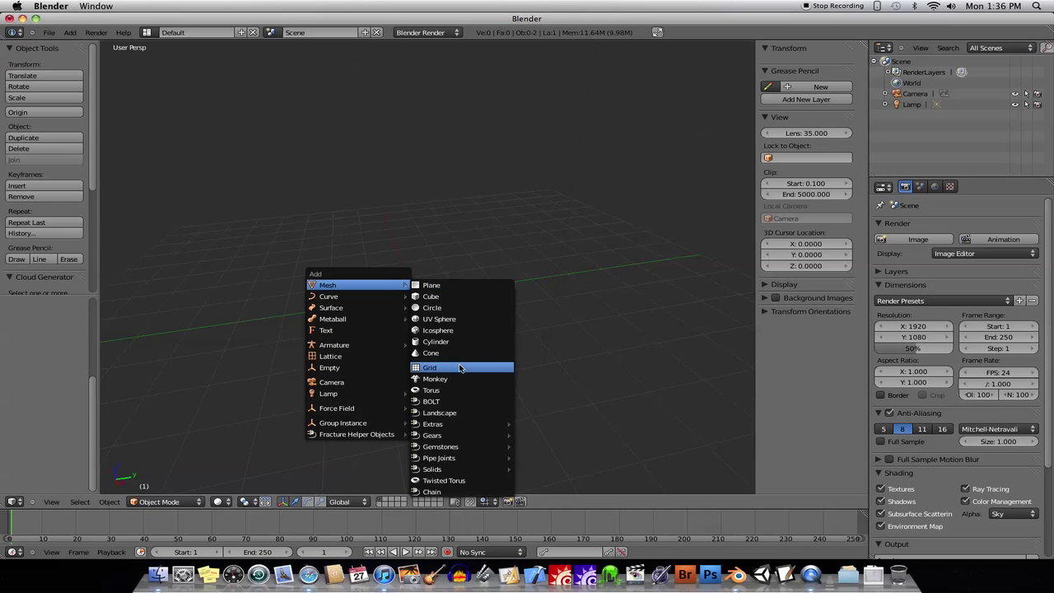
click(454, 416)
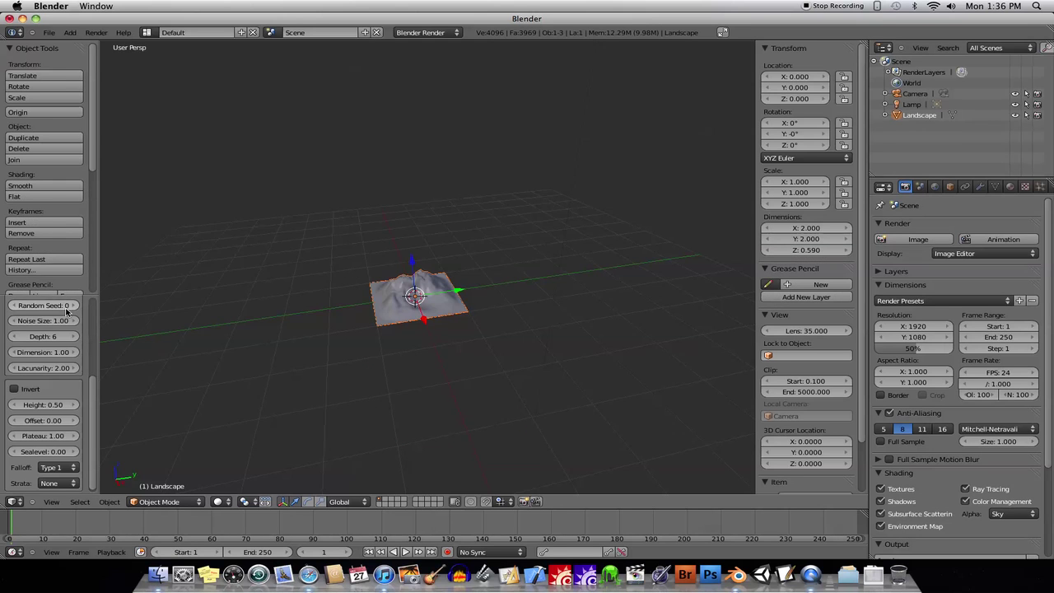
drag(46, 293, 56, 160)
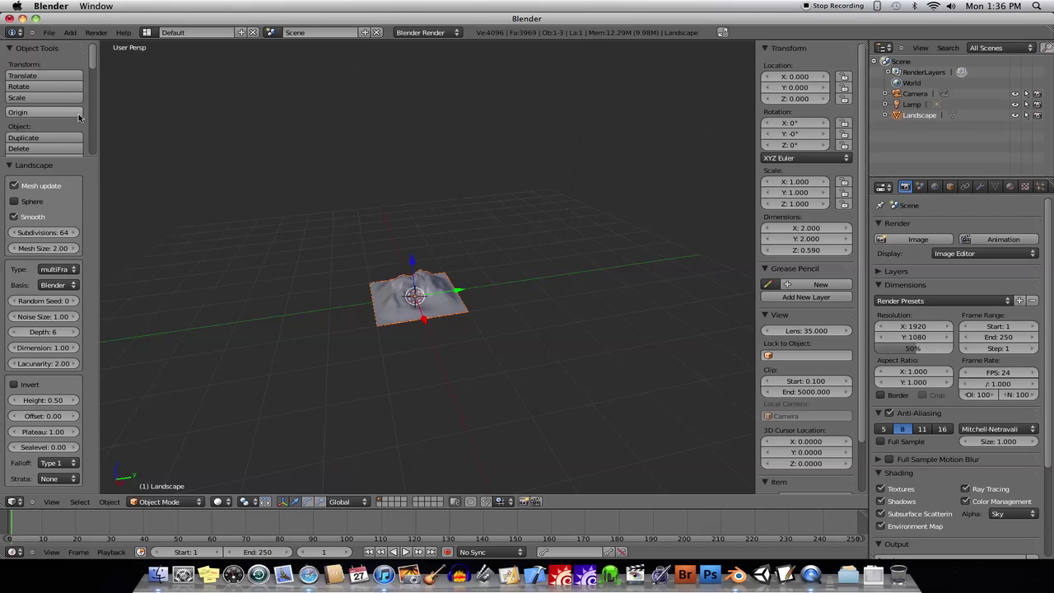
Hide and restore the tool shelf and the properties sidebar.
key(t)
key(t)
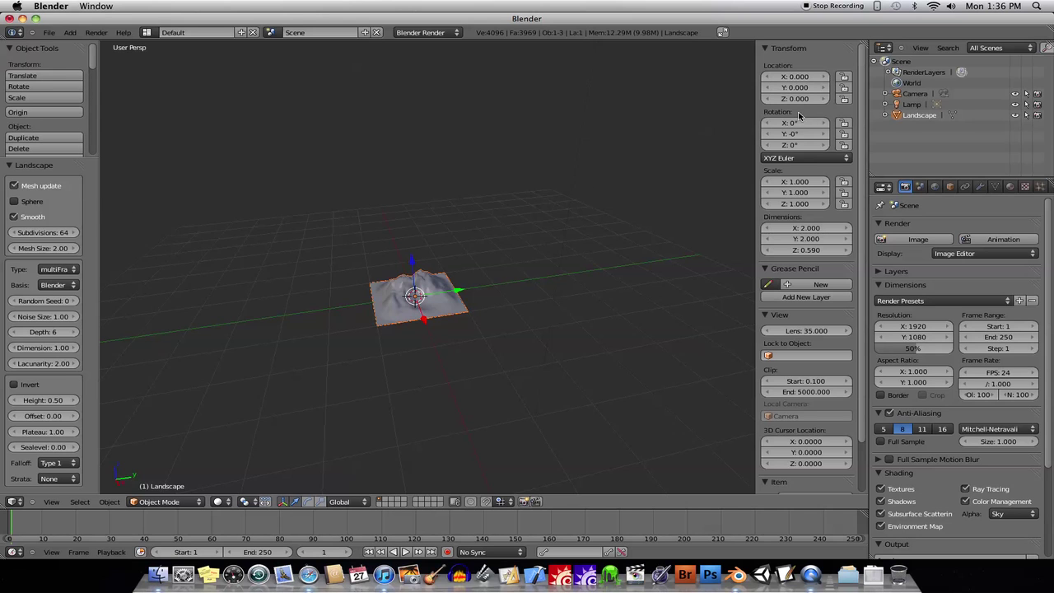
key(n)
key(n)
key(t)
key(t)
key(n)
key(n)
Set the landscape's noise size to 0.79, dimension to 0.73, lacunarity to 2.45, height to 0.74, plateau to 1.84 and sea level to 0.27.
drag(95, 294, 117, 282)
scroll(505, 312, up, 5)
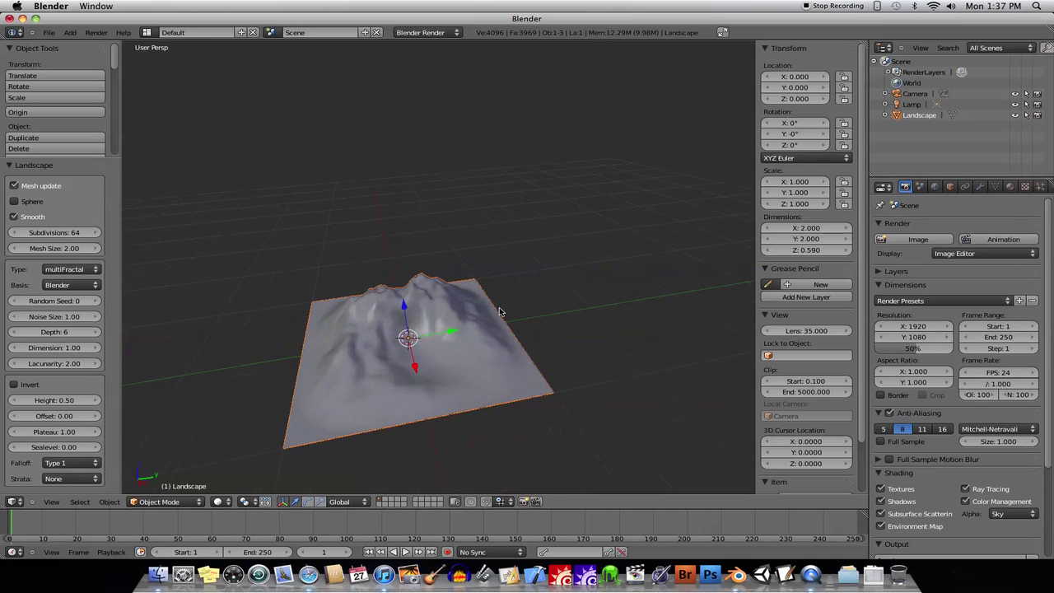
scroll(178, 356, up, 2)
scroll(304, 346, down, 1)
mouse_move(54, 317)
mouse_down()
mouse_move(73, 317)
mouse_move(42, 317)
mouse_up()
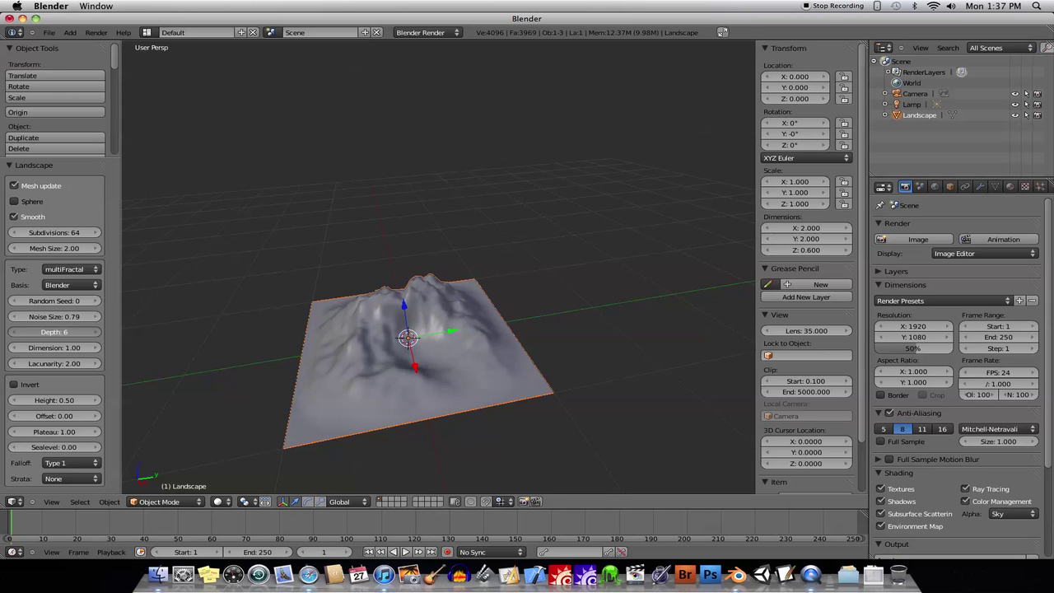
drag(54, 349, 86, 363)
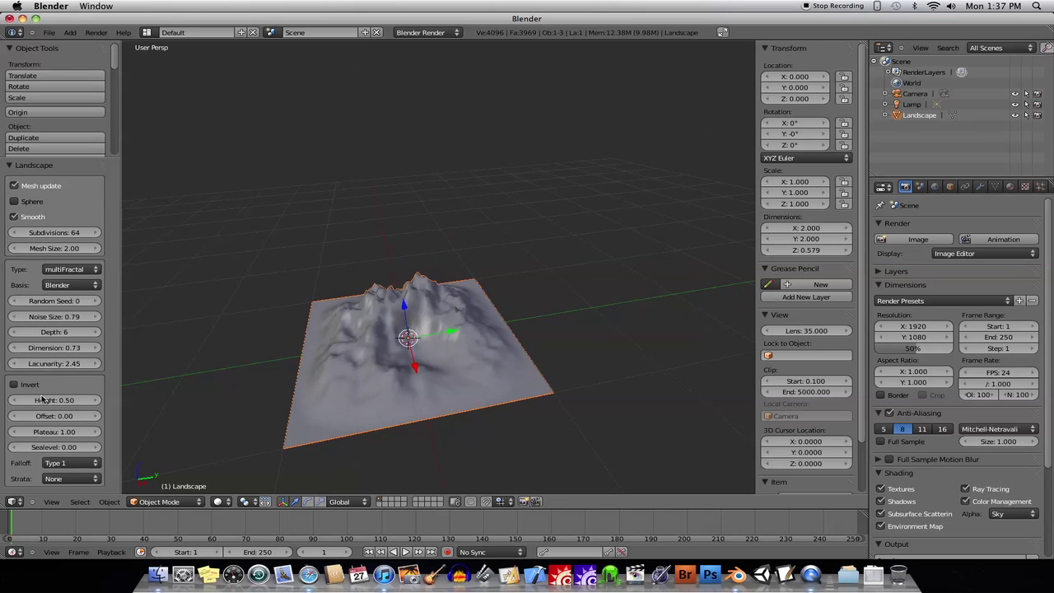
drag(38, 402, 41, 402)
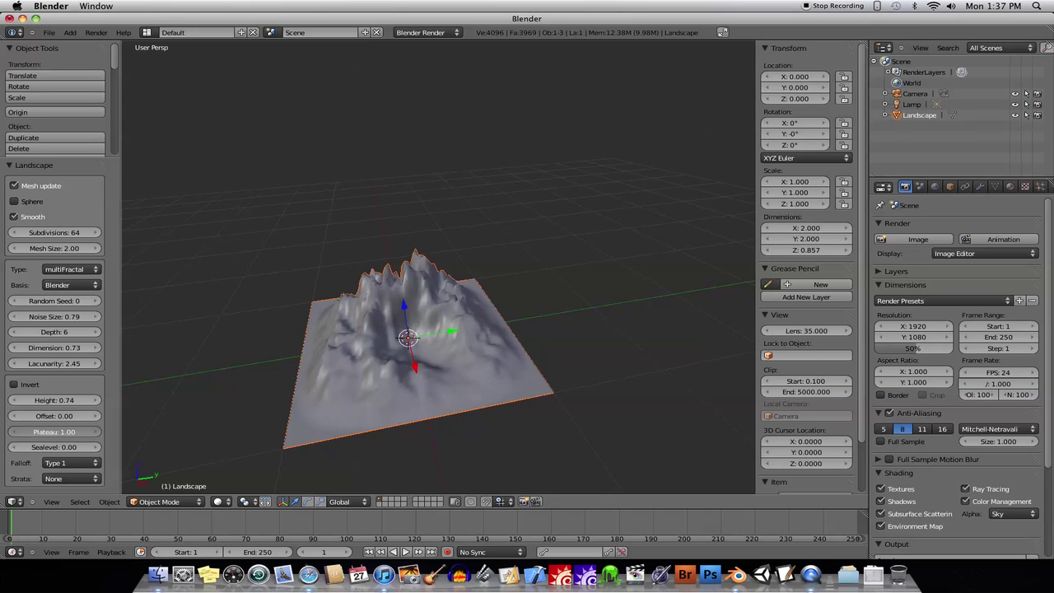
mouse_move(45, 433)
mouse_down()
mouse_move(111, 433)
mouse_move(47, 448)
mouse_move(113, 448)
mouse_move(58, 447)
mouse_up()
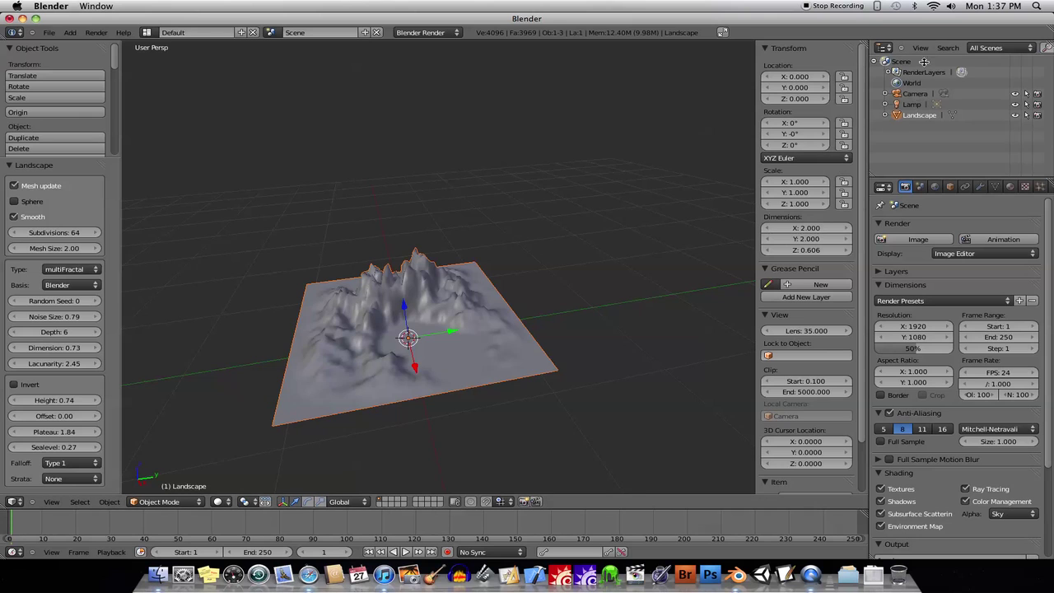
Enter Edit Mode on the landscape mesh and raise a single vertex in its flat area about 0.217 along Z.
click(888, 116)
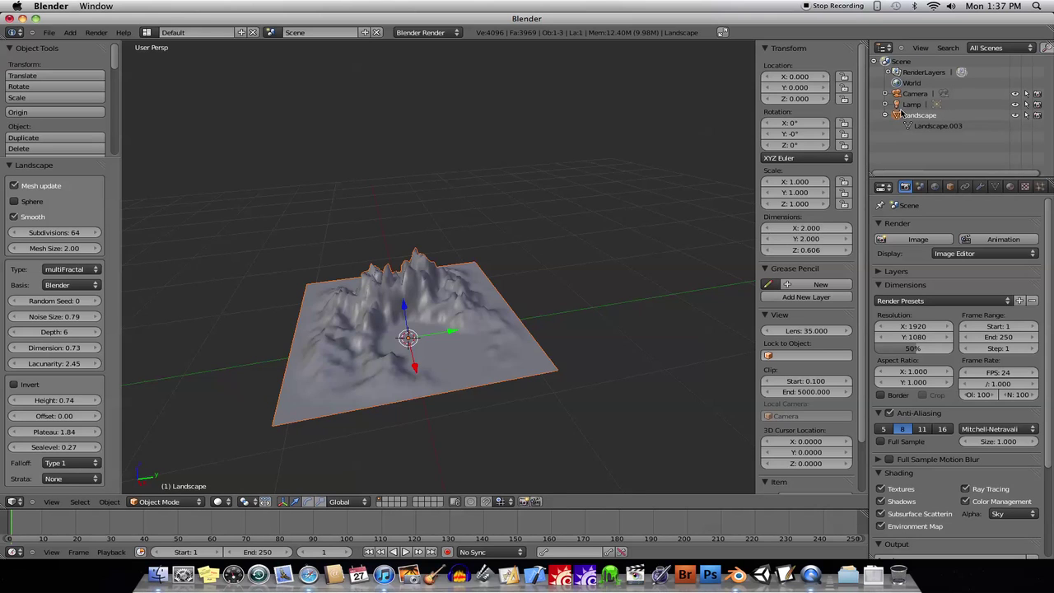
click(937, 126)
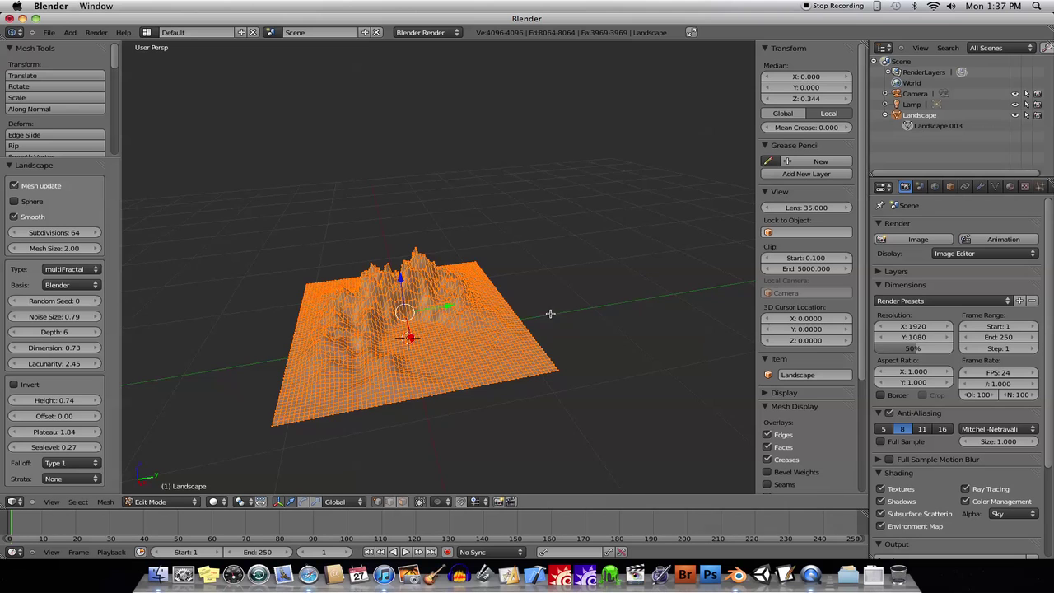
middle_drag(551, 313, 471, 319)
scroll(471, 319, up, 2)
right_click(495, 407)
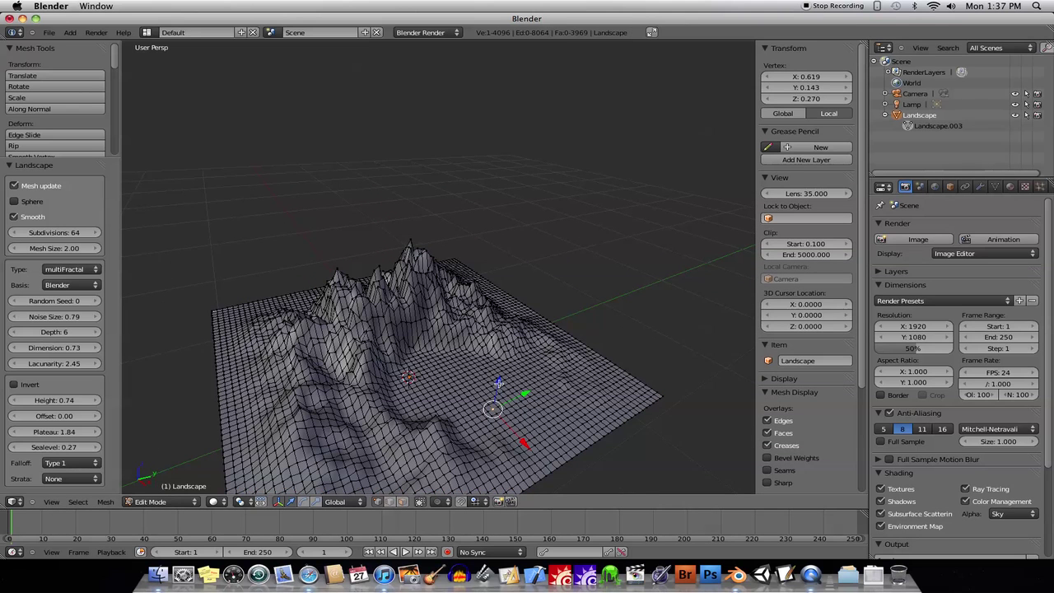
key(g)
key(z)
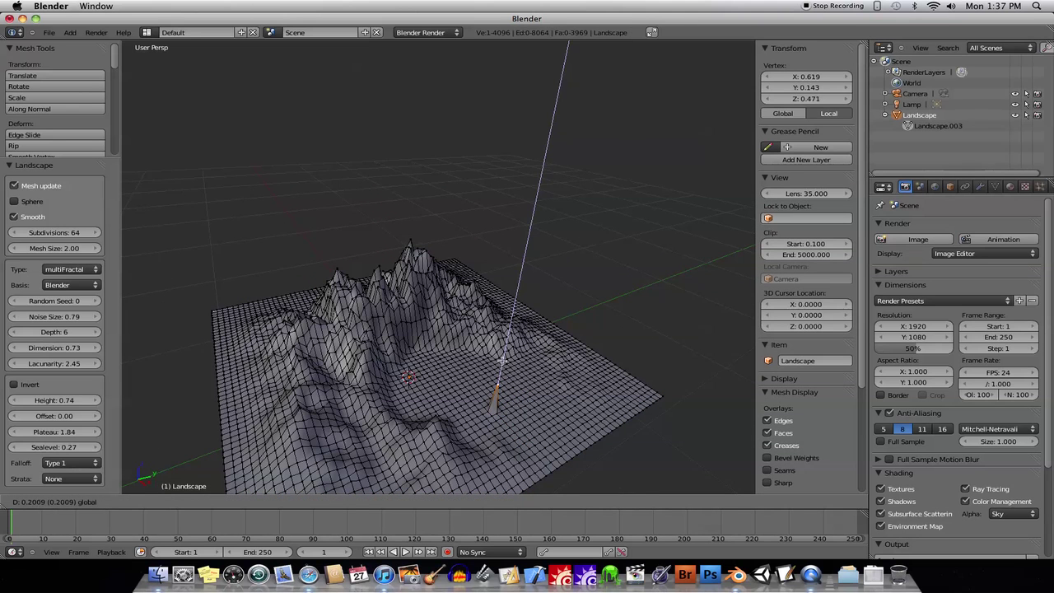
click(501, 362)
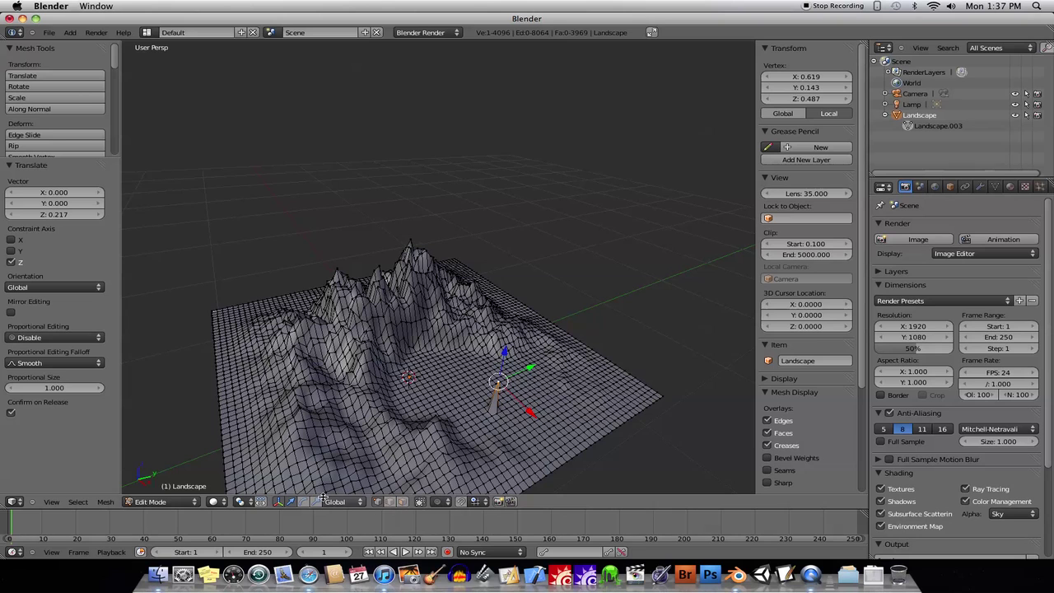
Enable Connected proportional editing and lower the raised vertex about 0.052 along Z.
click(440, 505)
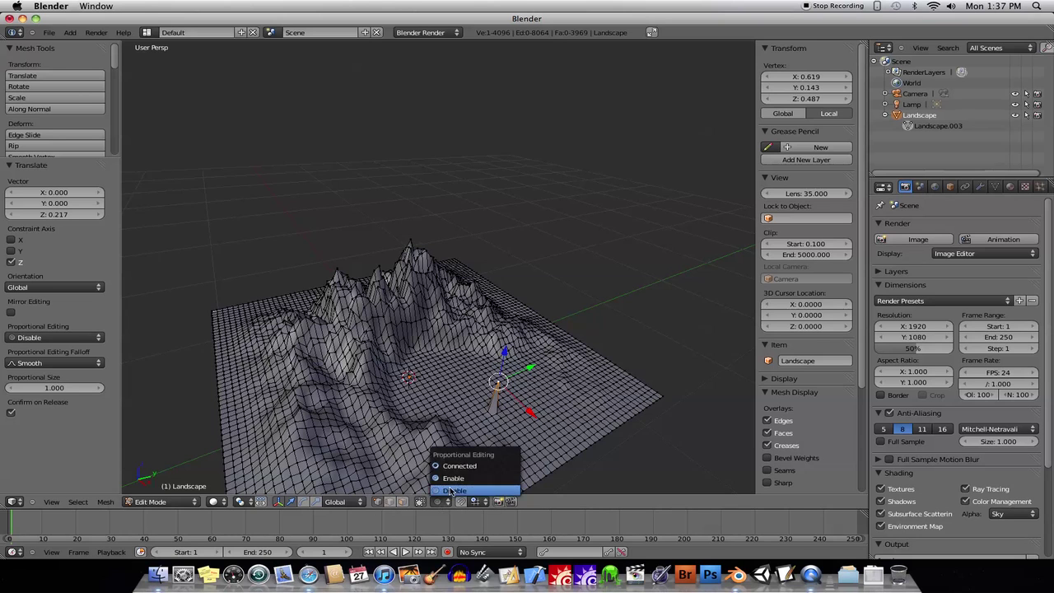
click(463, 476)
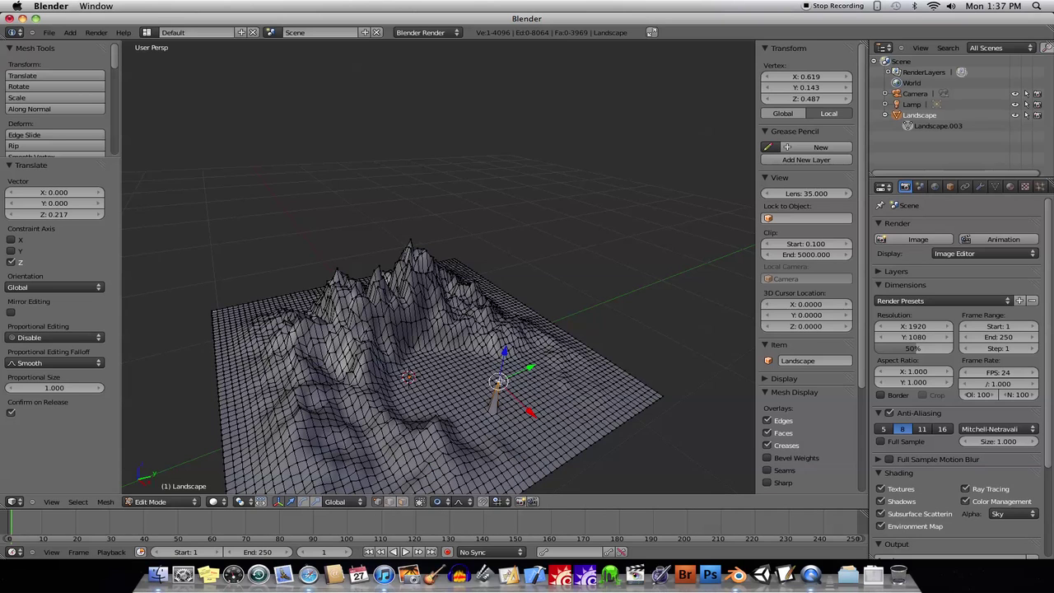
key(f)
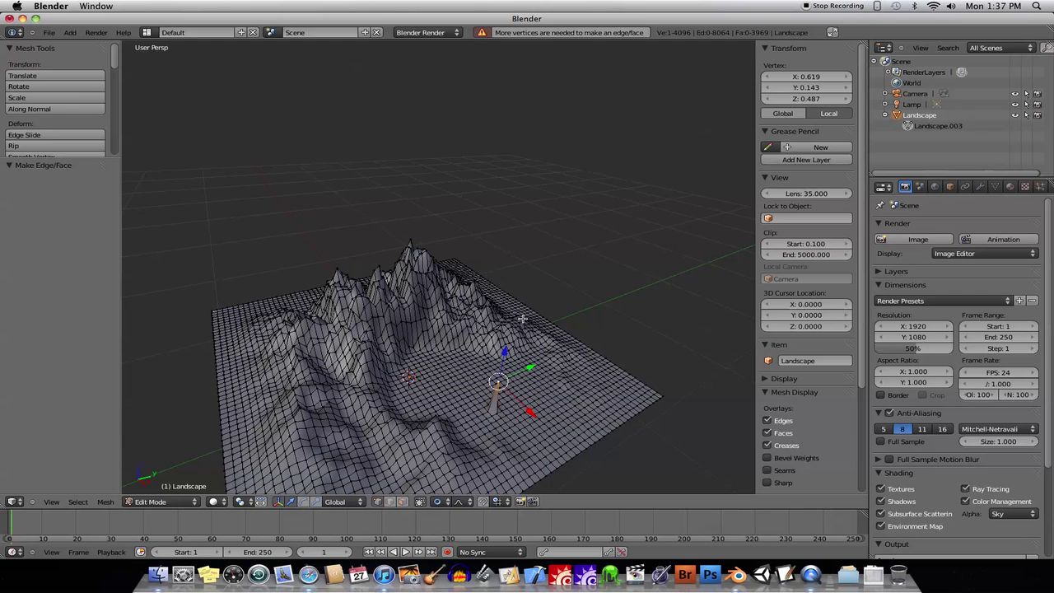
key(g)
key(z)
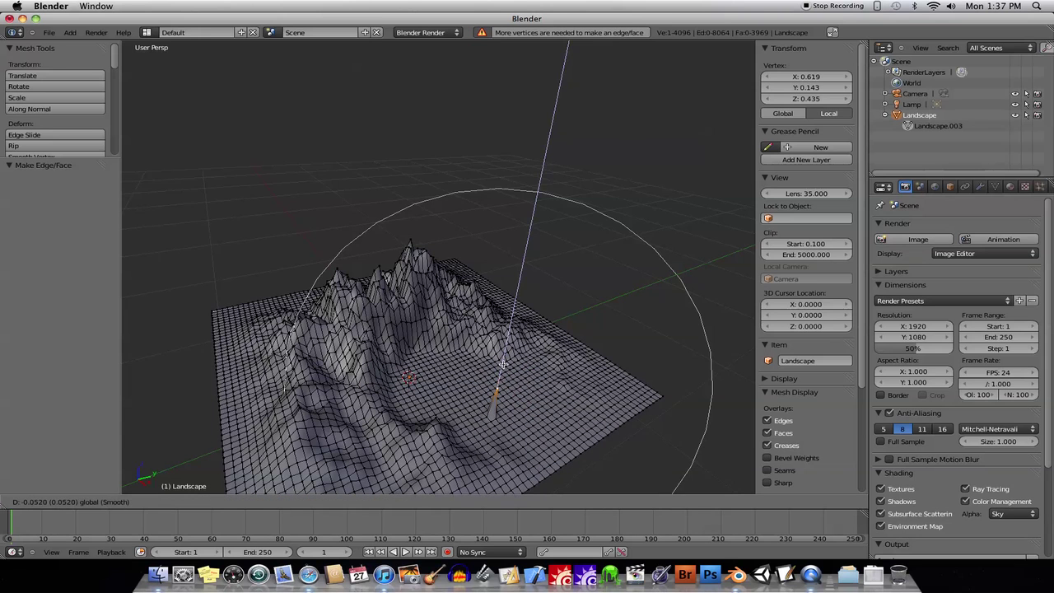
click(497, 373)
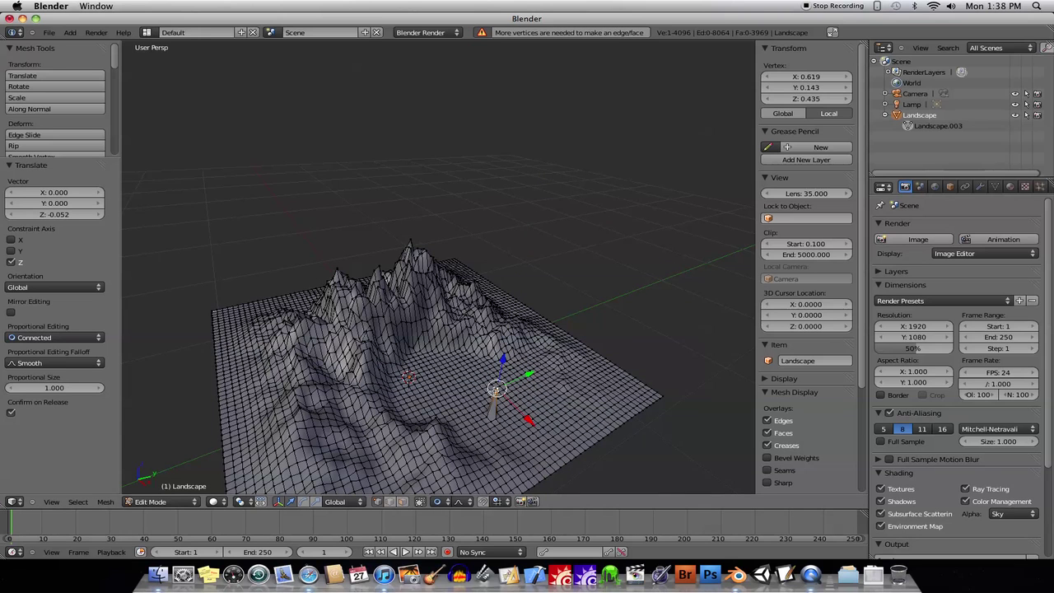
Return to Object Mode and delete the landscape mesh.
key(c)
mouse_move(498, 360)
mouse_down()
mouse_move(530, 272)
mouse_move(527, 332)
mouse_move(530, 294)
mouse_move(539, 313)
mouse_up()
middle_drag(539, 313, 471, 358)
key(Tab)
middle_drag(392, 343, 417, 289)
key(x)
click(451, 298)
drag(45, 159, 64, 378)
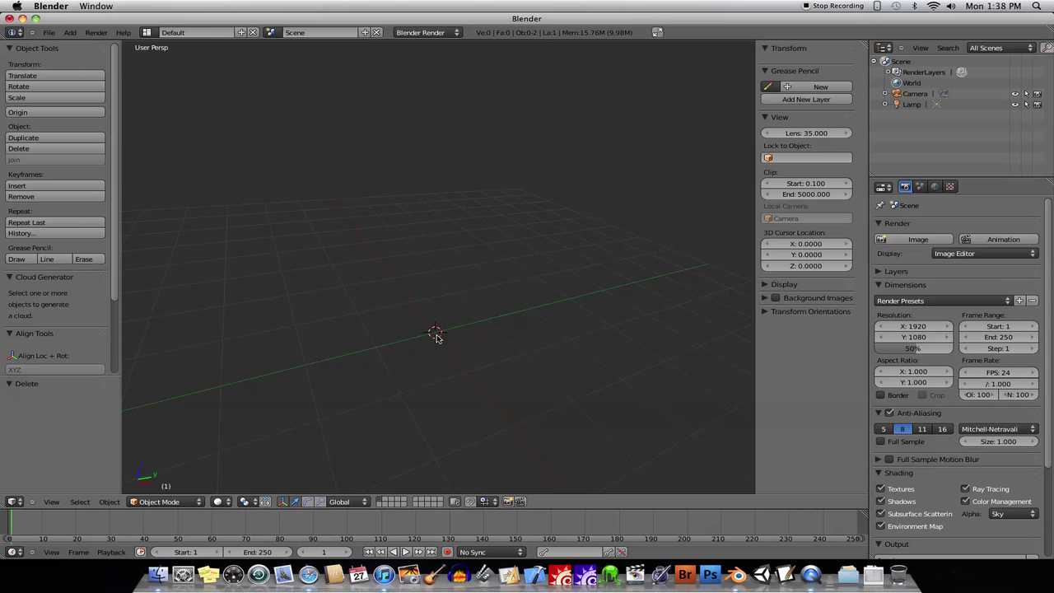
Add a UV Sphere mesh at the scene origin.
key(shift+a)
mouse_move(439, 333)
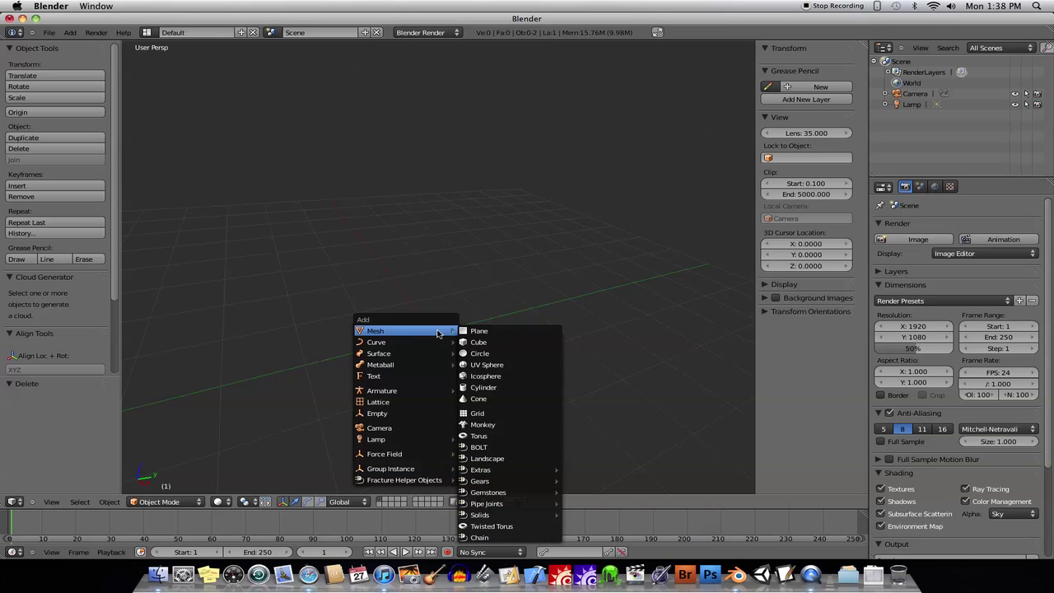
click(500, 365)
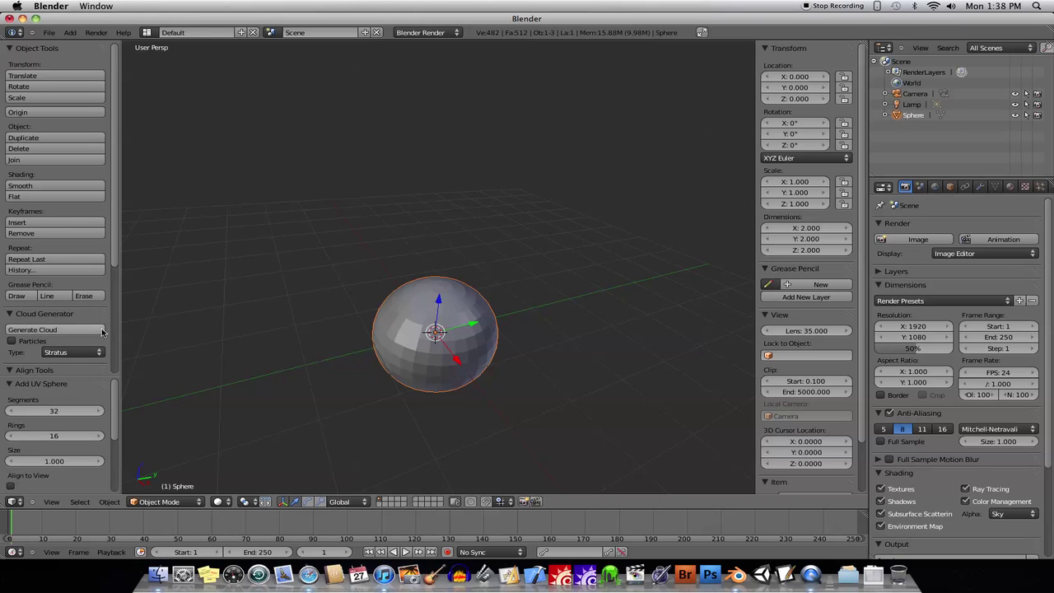
Generate a Stratus cloud from the sphere with the Cloud Generator.
click(70, 373)
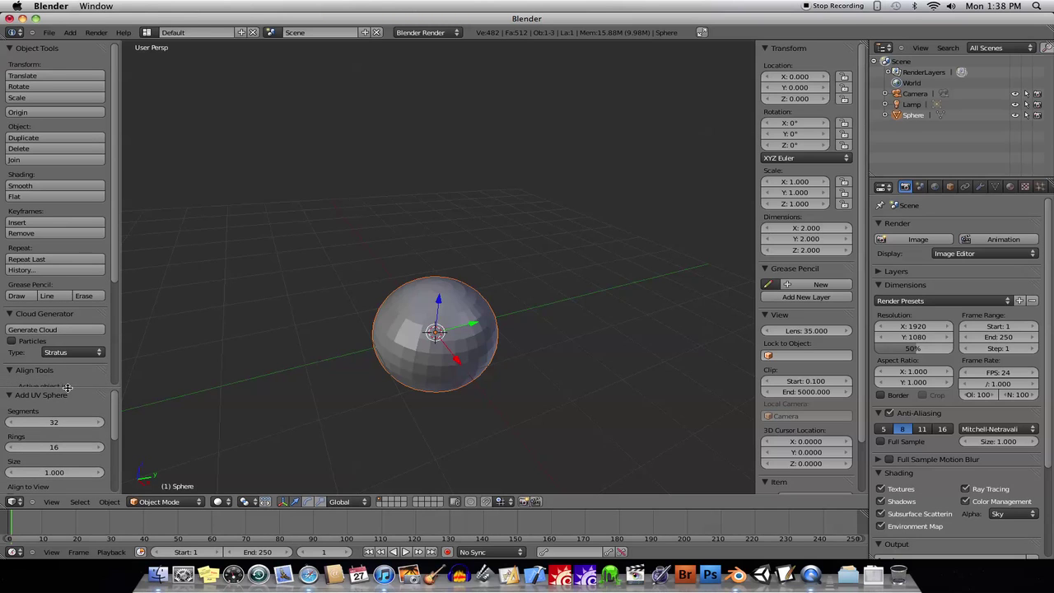
click(54, 331)
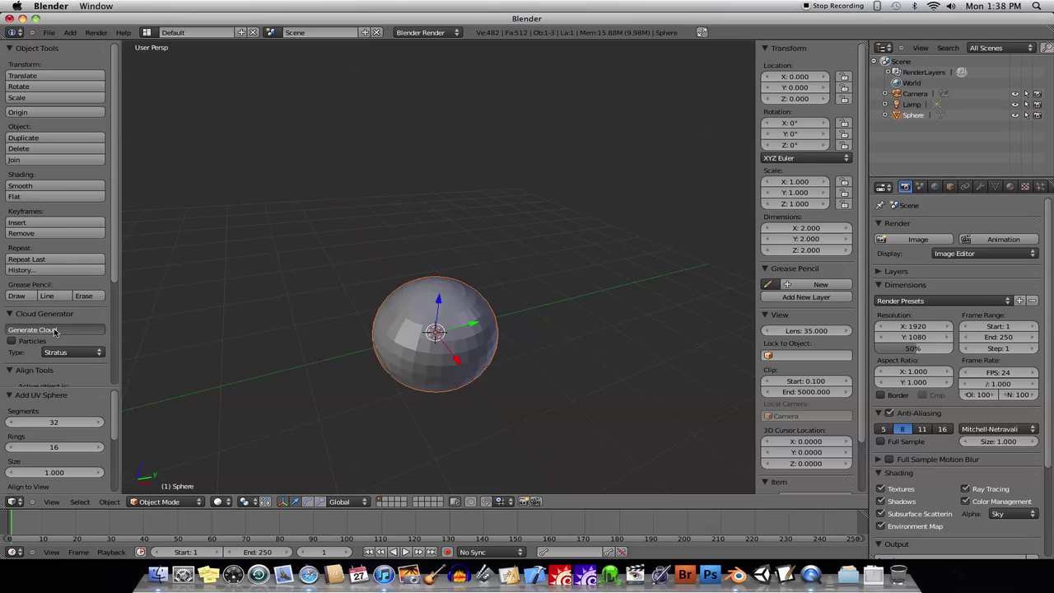
scroll(82, 340, down, 3)
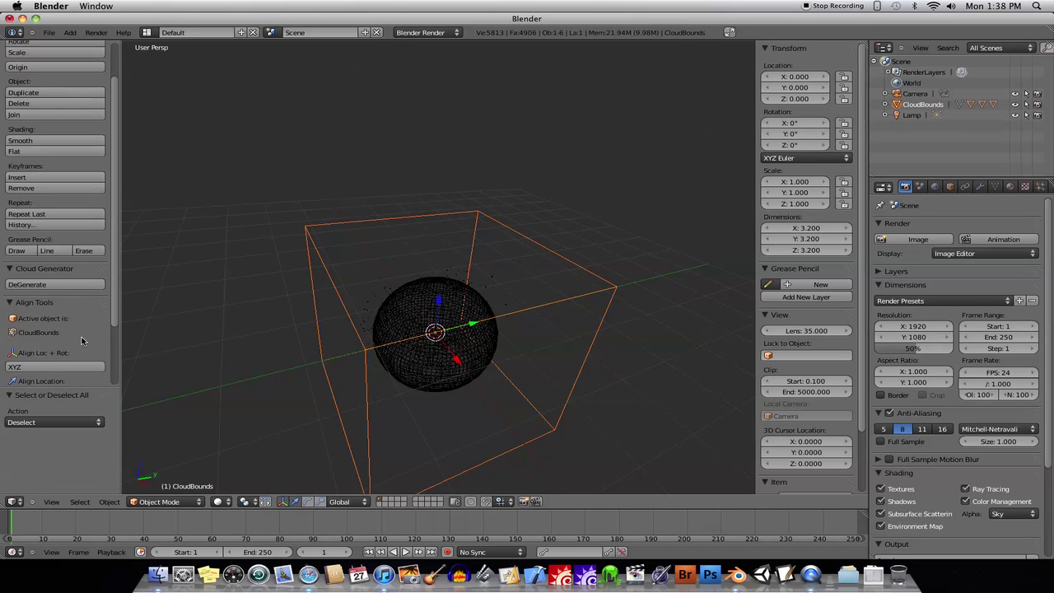
scroll(82, 341, down, 1)
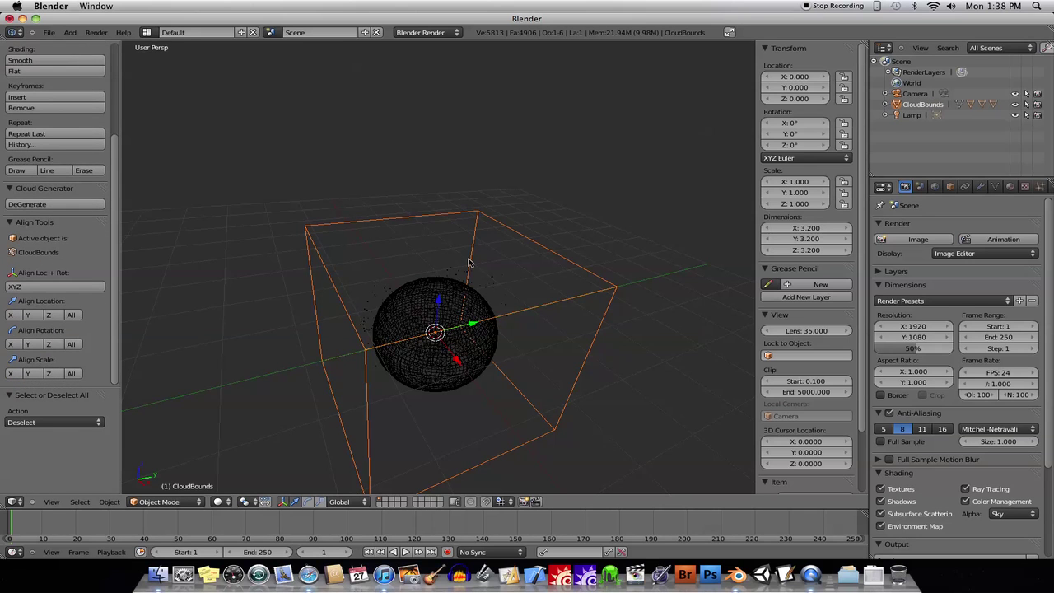
middle_drag(497, 305, 466, 264)
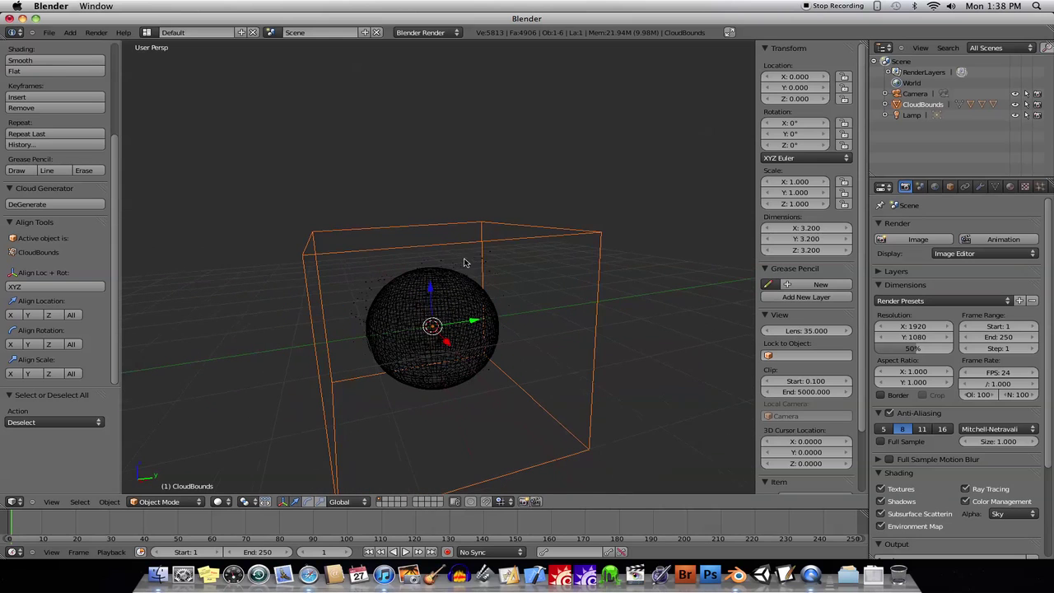
Expand CloudBounds in the scene hierarchy and examine its CloudPoints, CloudMesh, DefinitionObj and mesh data entries in turn.
click(886, 106)
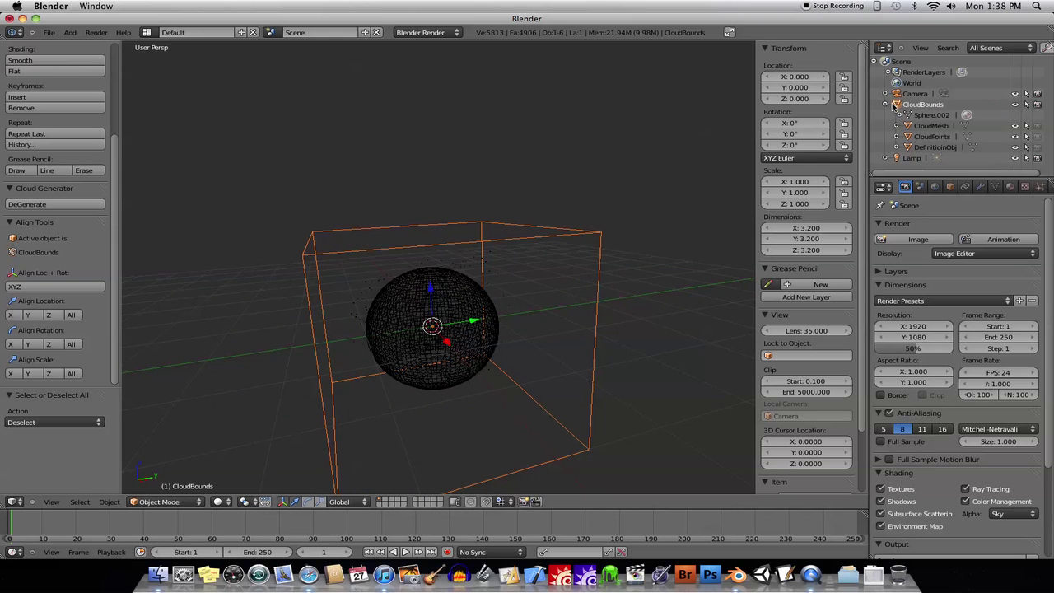
click(930, 137)
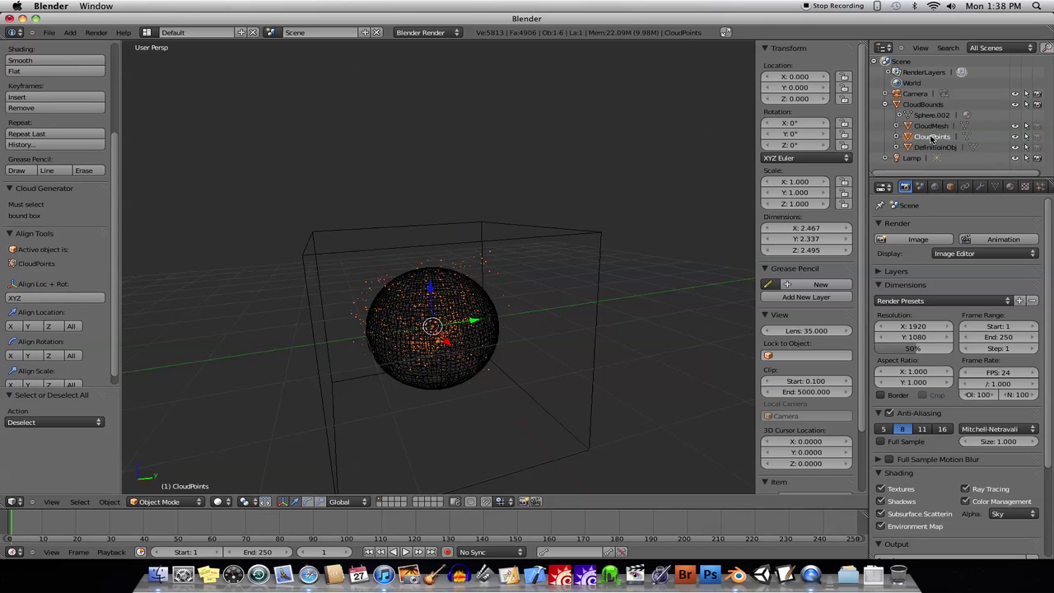
click(932, 126)
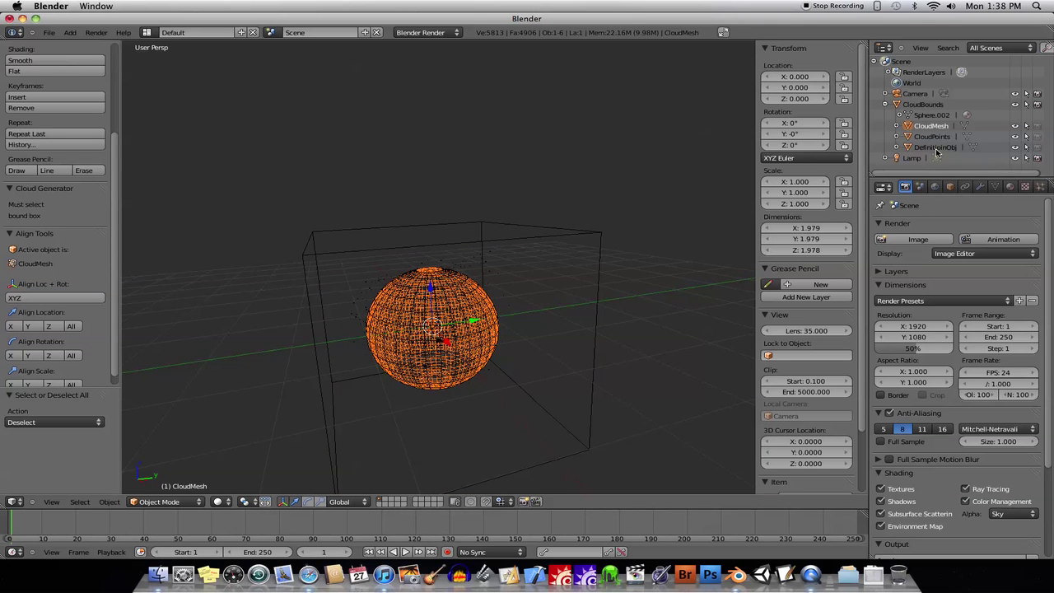
click(936, 149)
click(932, 120)
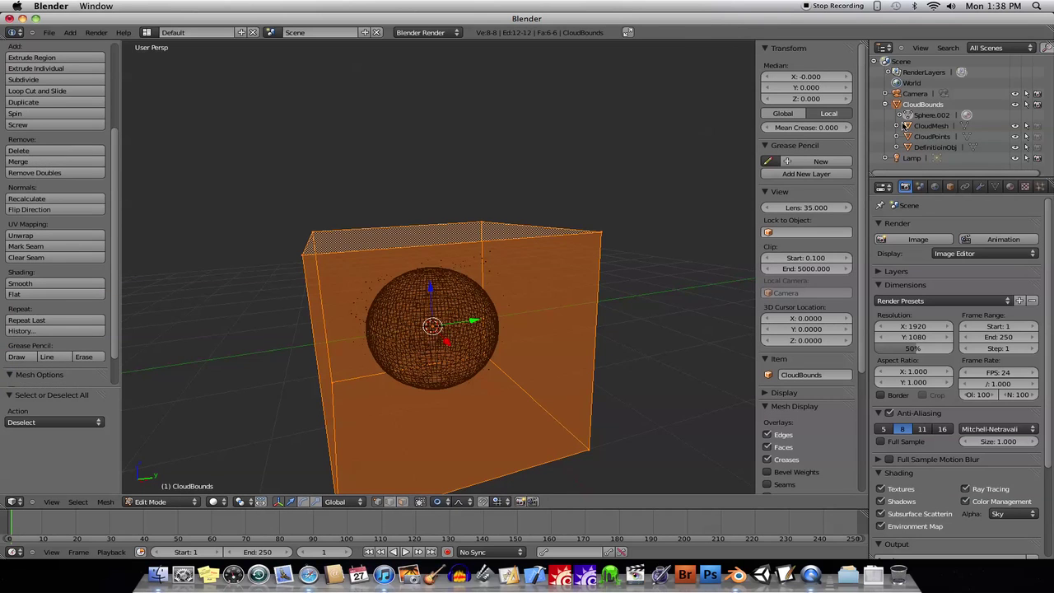
middle_drag(443, 321, 418, 301)
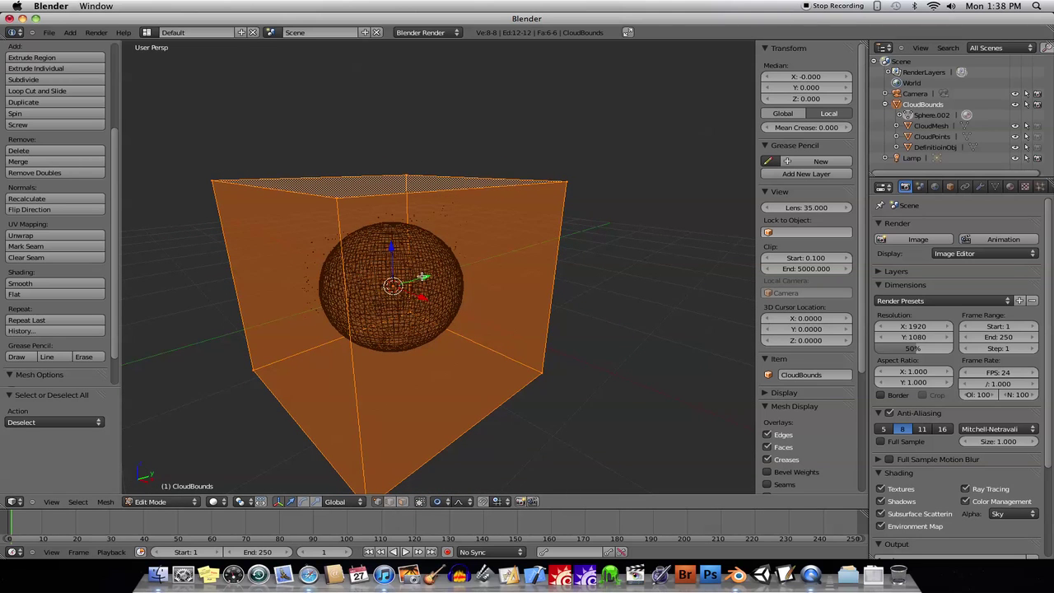
Display the CloudMaterial volume settings of CloudBounds and examine the cloud's bounding box from several angles.
click(1011, 187)
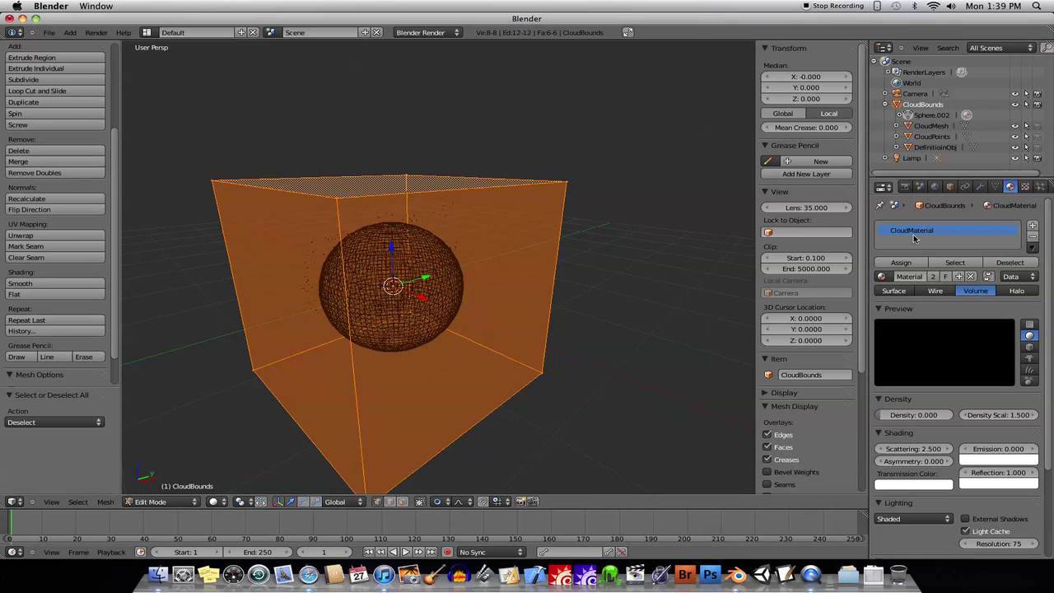
click(945, 131)
click(928, 117)
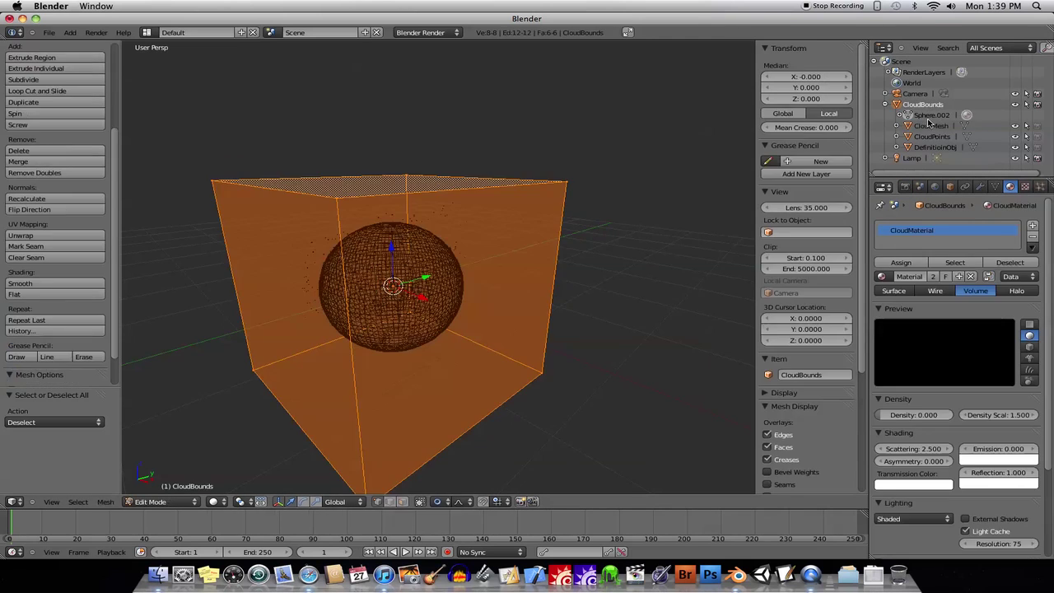
middle_drag(507, 316, 511, 340)
middle_drag(711, 301, 513, 304)
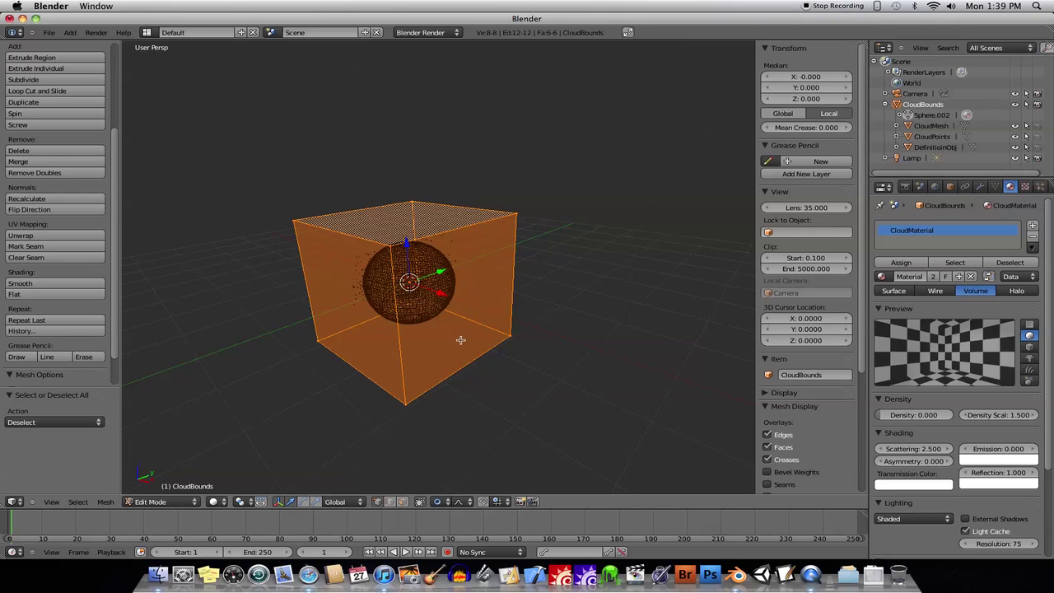
middle_drag(426, 332, 502, 387)
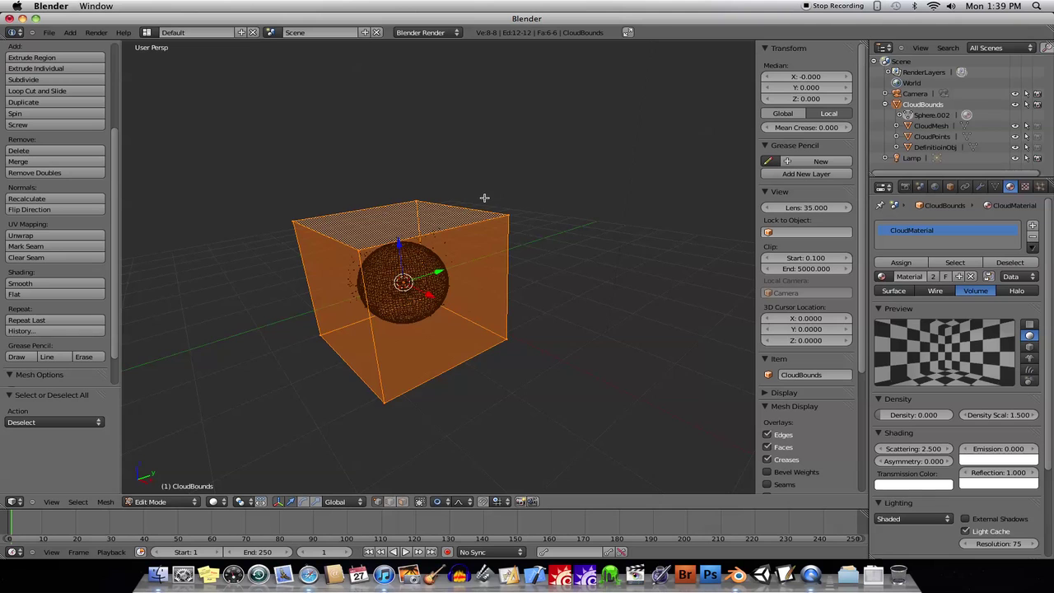
middle_drag(434, 213, 499, 282)
click(49, 32)
click(66, 53)
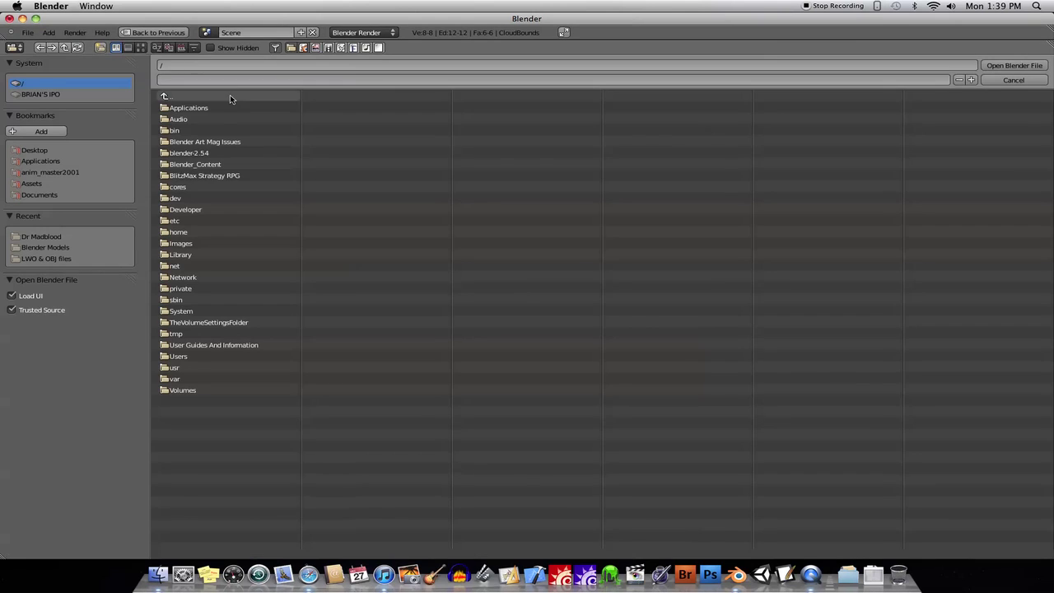
key(Escape)
Discard the cloud scene by starting a new default file.
click(49, 33)
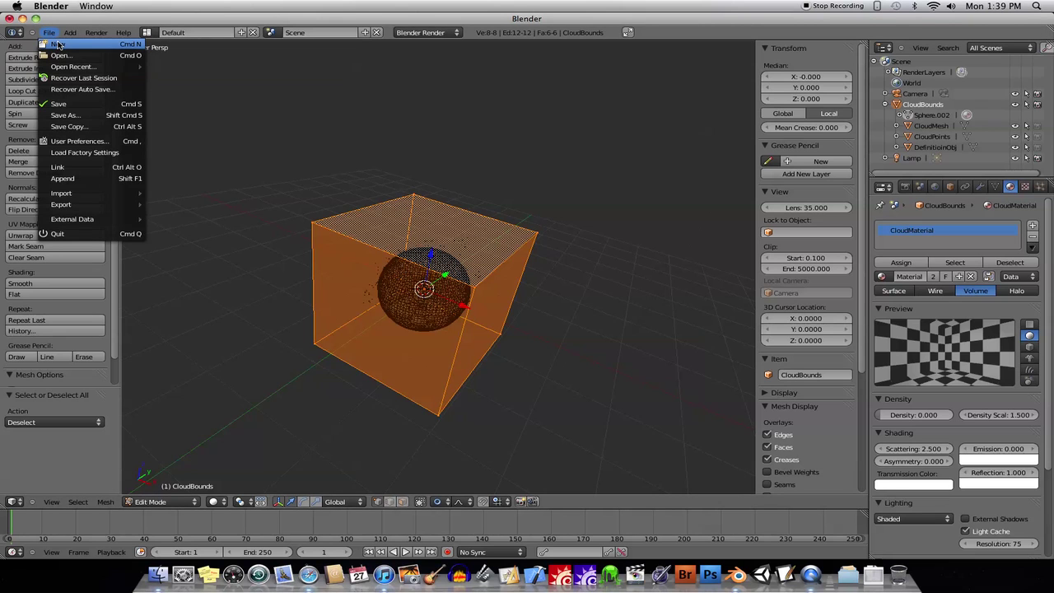
click(58, 44)
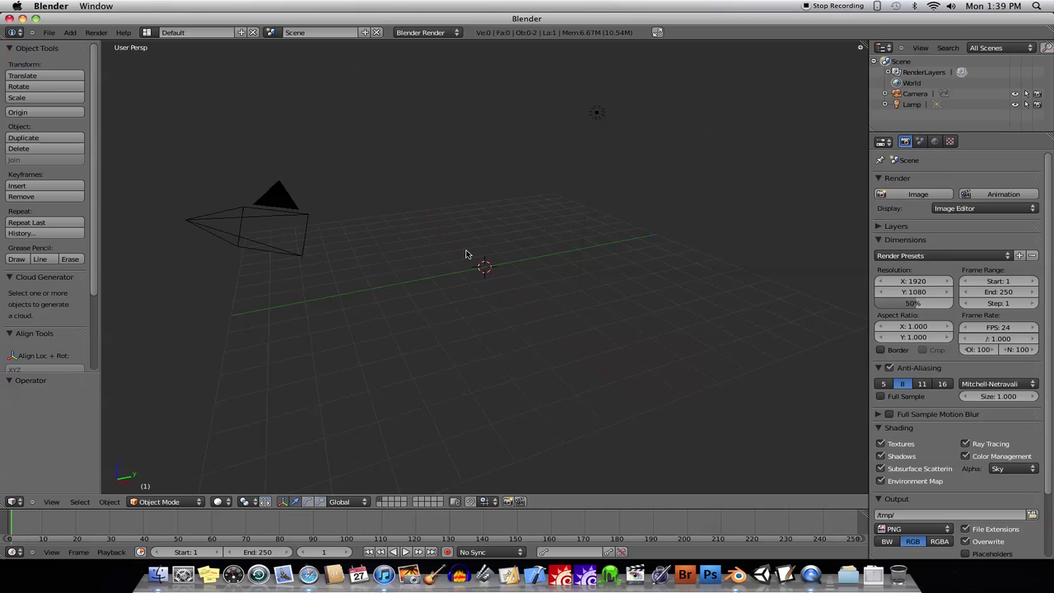
Add a Chain mesh object to the empty scene.
key(shift+a)
mouse_move(465, 251)
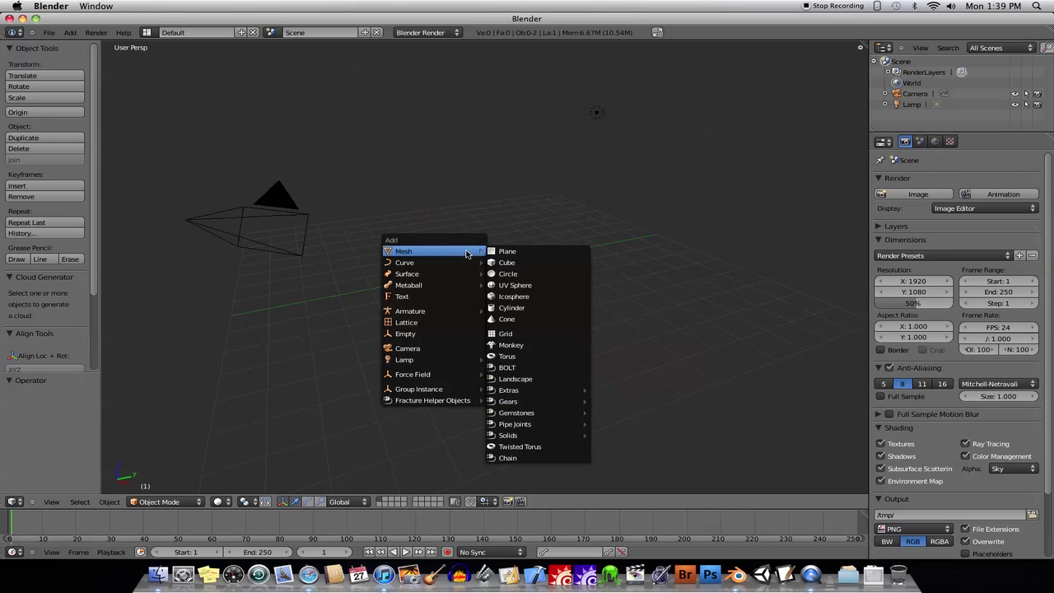
click(512, 458)
middle_drag(542, 348, 554, 298)
scroll(524, 300, up, 2)
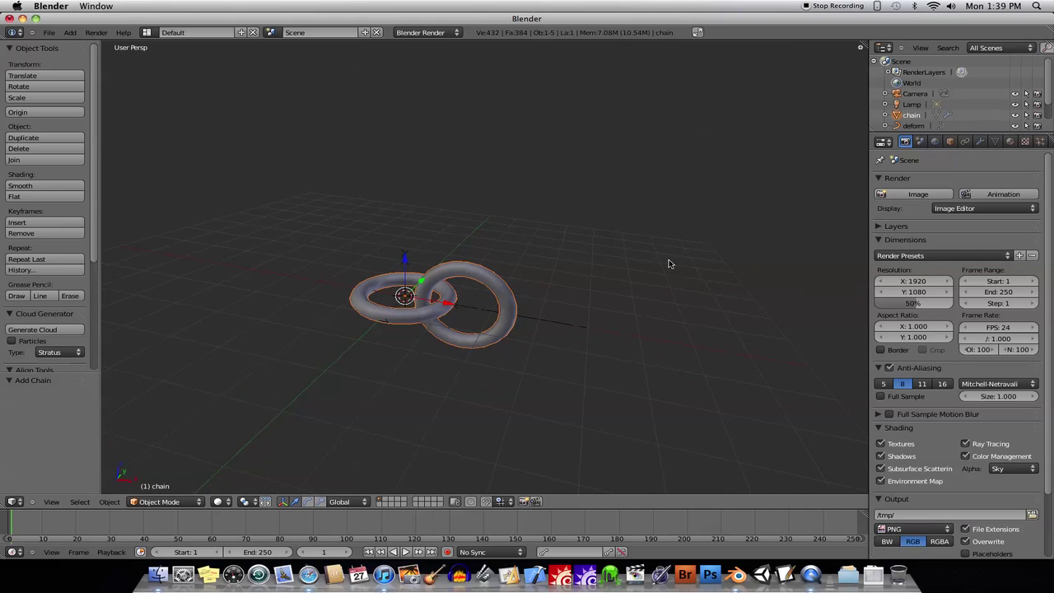
Edit the chain's deform curve and extrude two new points from its far end, bending the curve upward.
right_click(562, 328)
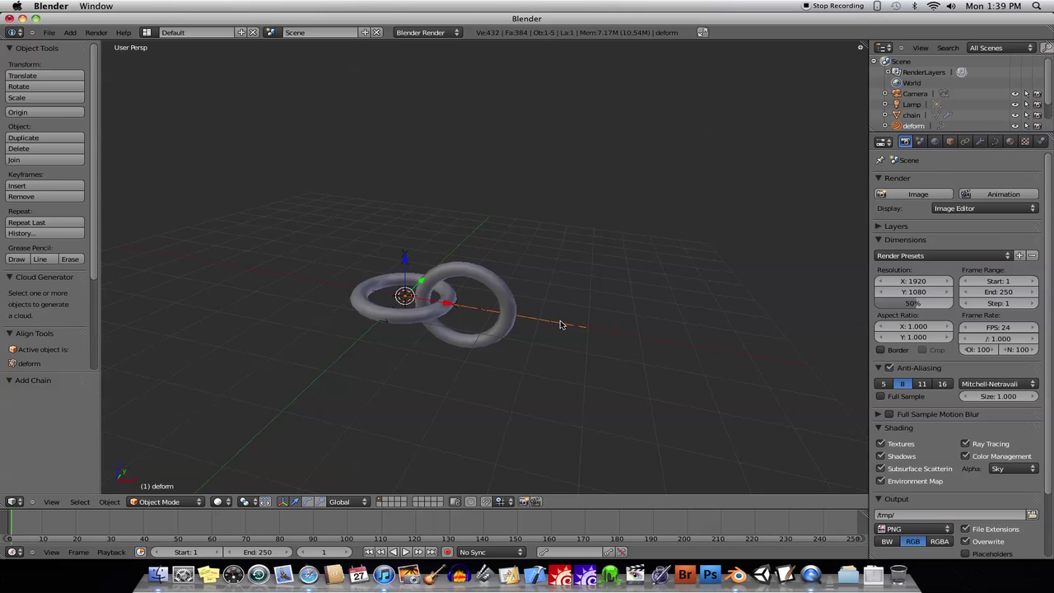
key(Tab)
shift+middle_drag(550, 322, 402, 318)
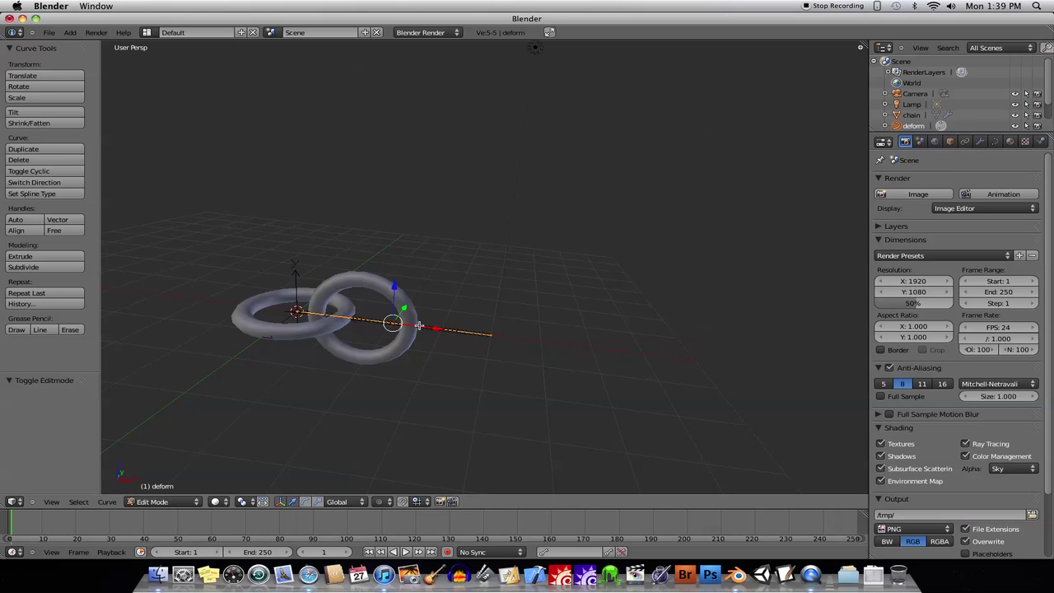
right_click(492, 334)
middle_drag(522, 315, 430, 336)
scroll(513, 308, down, 2)
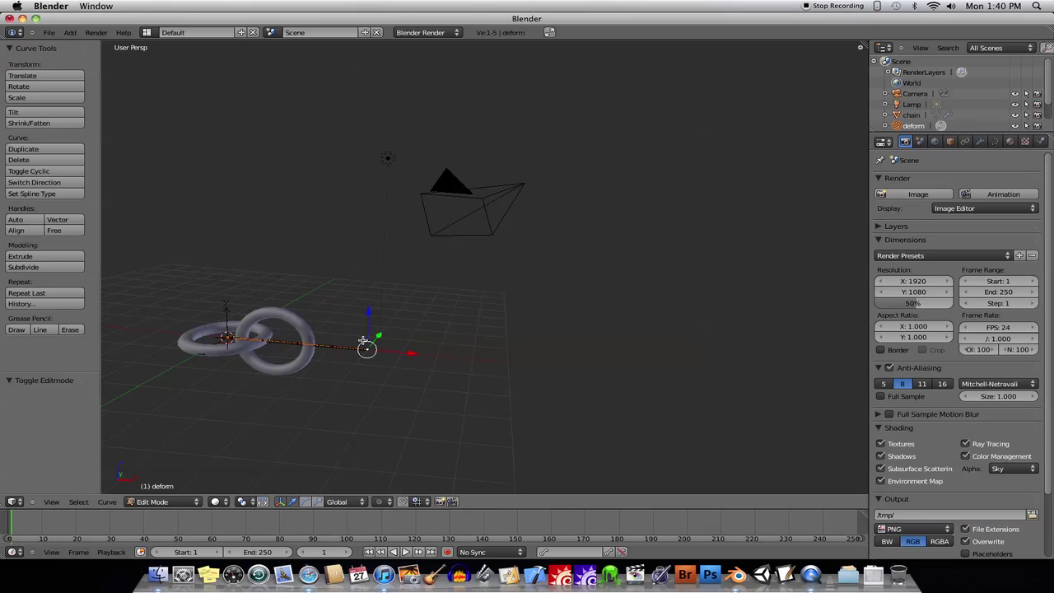
key(e)
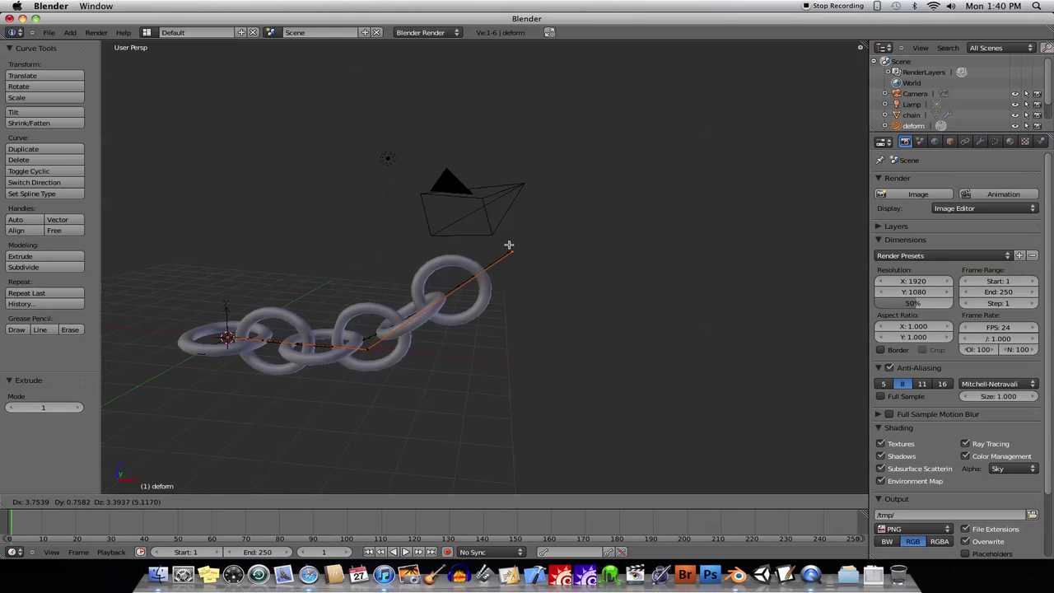
click(515, 274)
key(e)
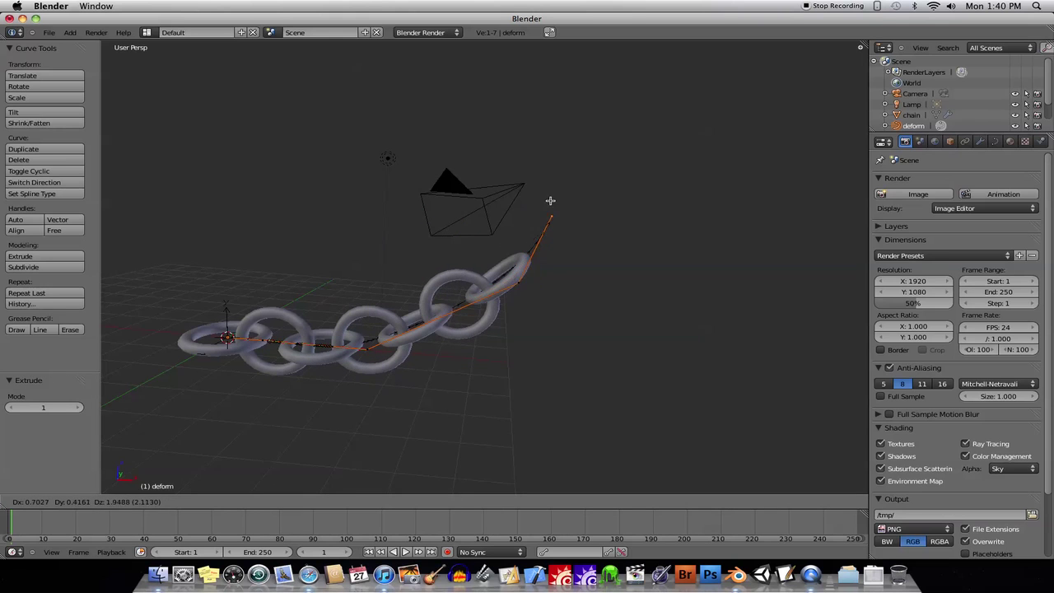
click(548, 128)
Extrude four more curve points, looping over and back so that the end curls inward above the chain's start.
key(e)
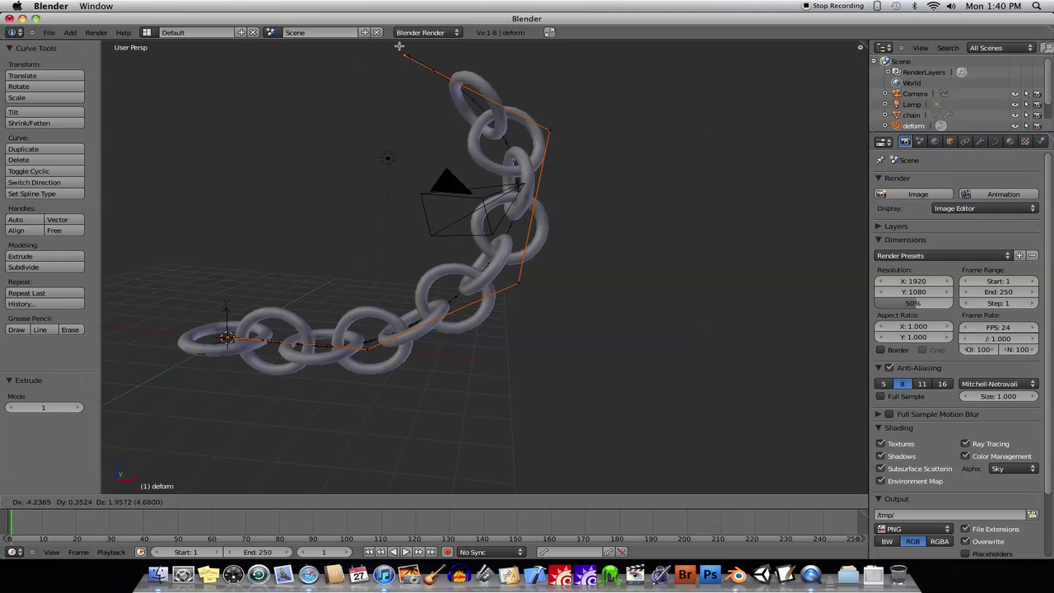
click(400, 47)
key(e)
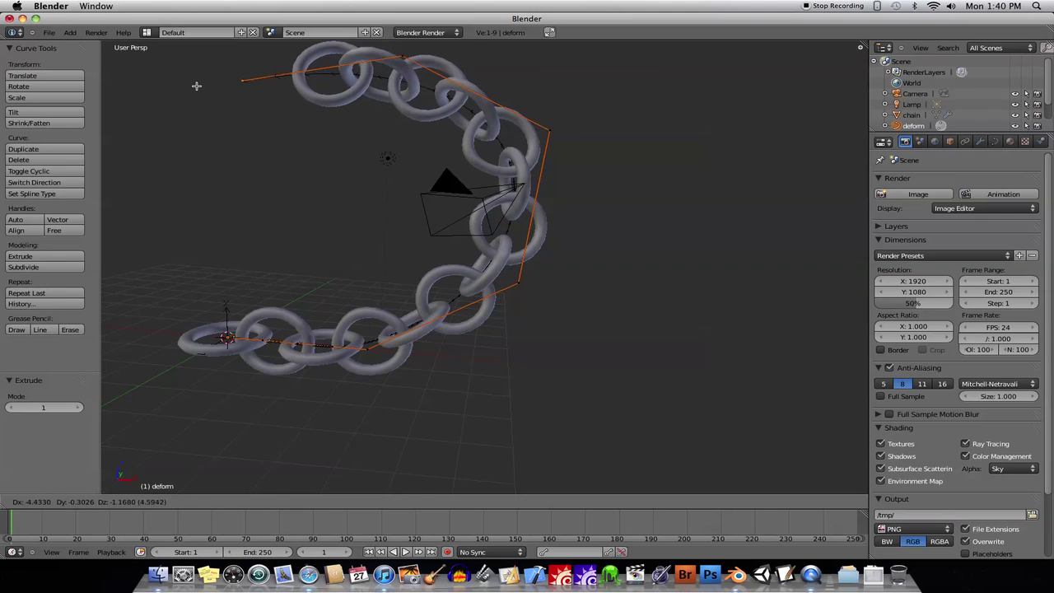
click(196, 85)
key(e)
click(184, 220)
key(e)
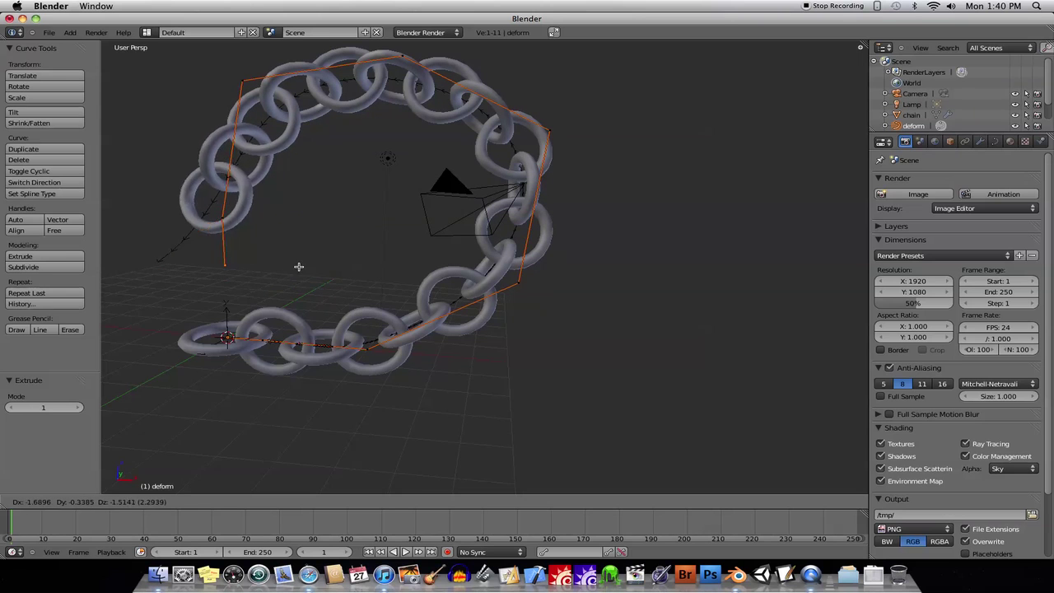
click(425, 218)
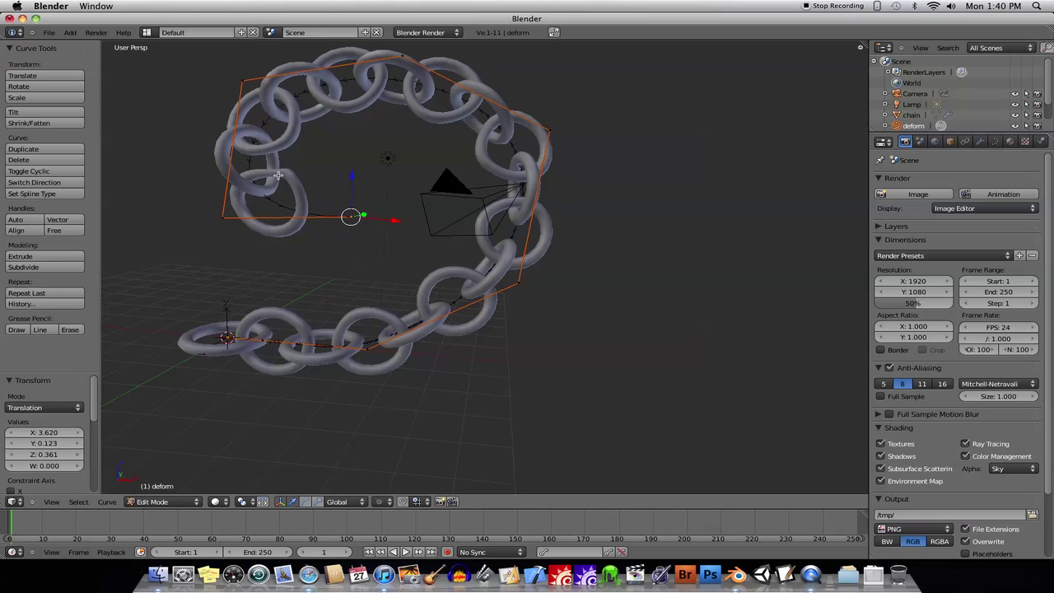
Move the curve's end point by -2.723 along Z and by -1.769 along X.
scroll(274, 170, up, 3)
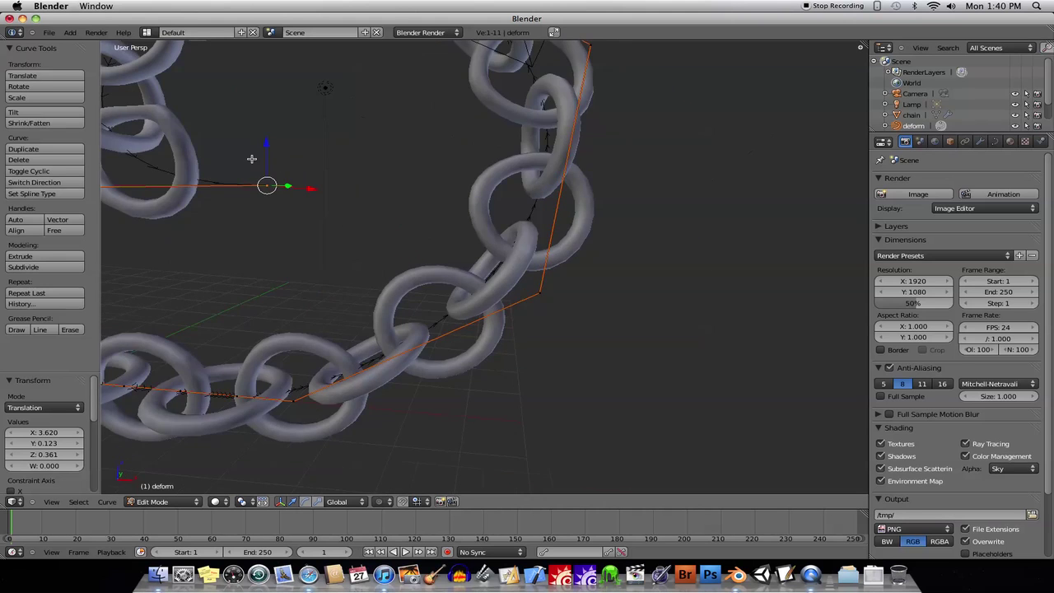
shift+middle_drag(251, 159, 421, 250)
scroll(310, 220, up, 2)
scroll(266, 205, down, 3)
key(g)
key(z)
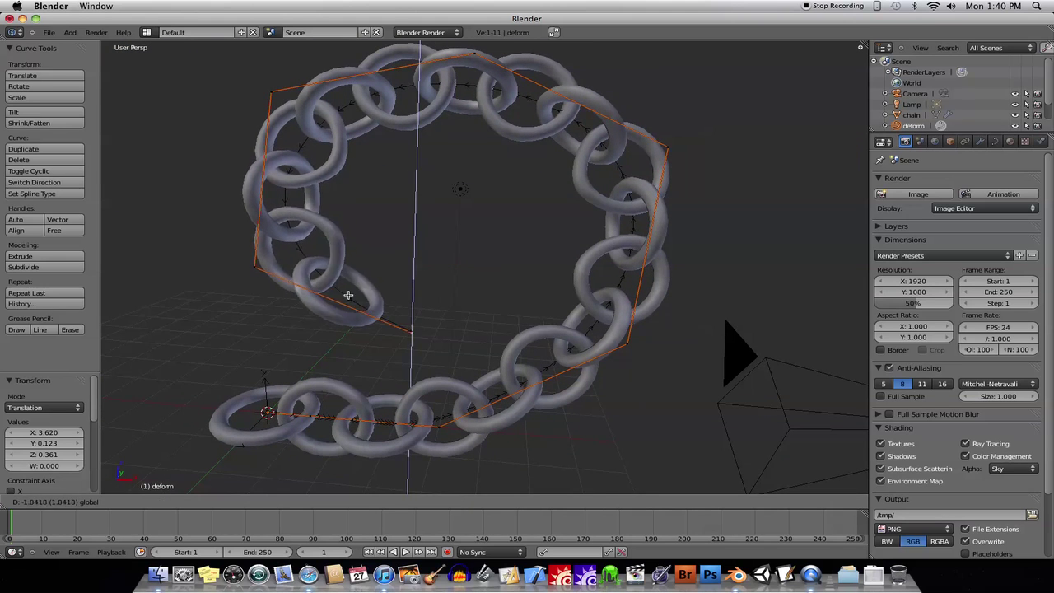
click(371, 347)
key(g)
key(x)
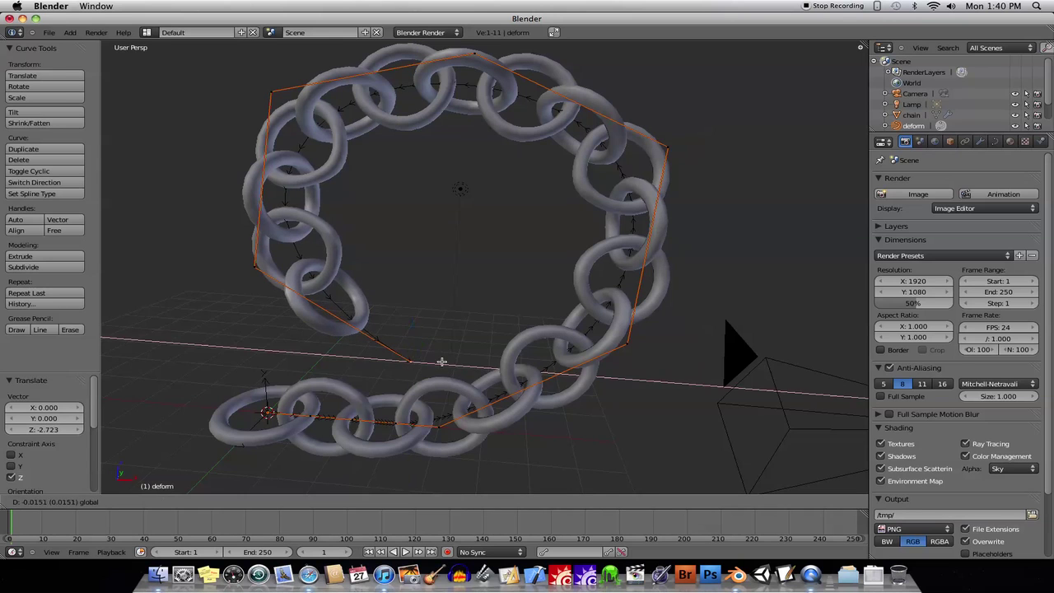
click(350, 336)
Adjust the curve's end point by 1.053 along Z, about -1.7 along X and 0.141 along Z, and return to Object Mode.
key(g)
key(z)
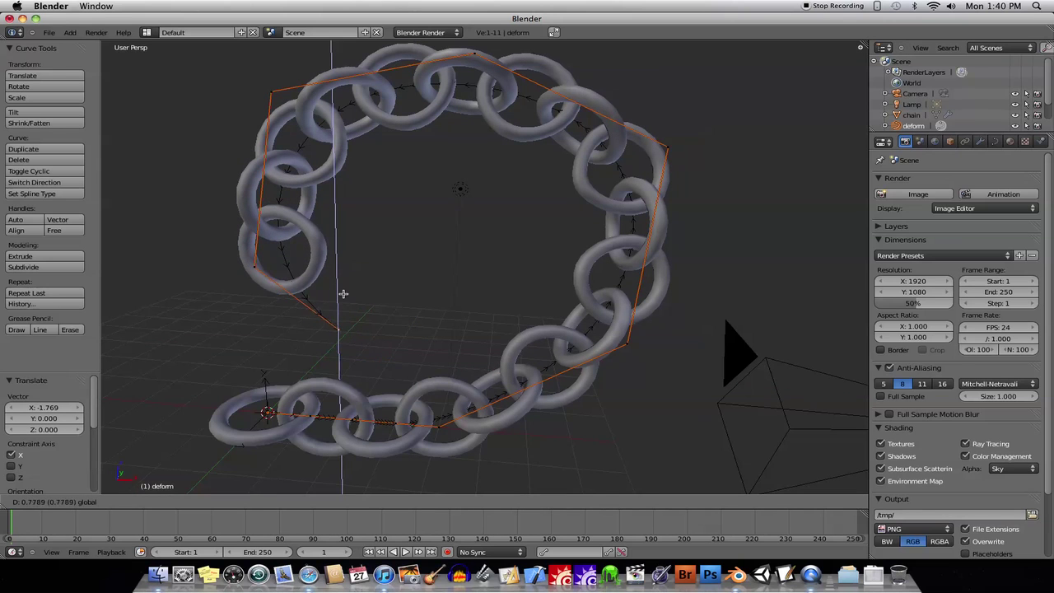
click(354, 307)
key(g)
key(x)
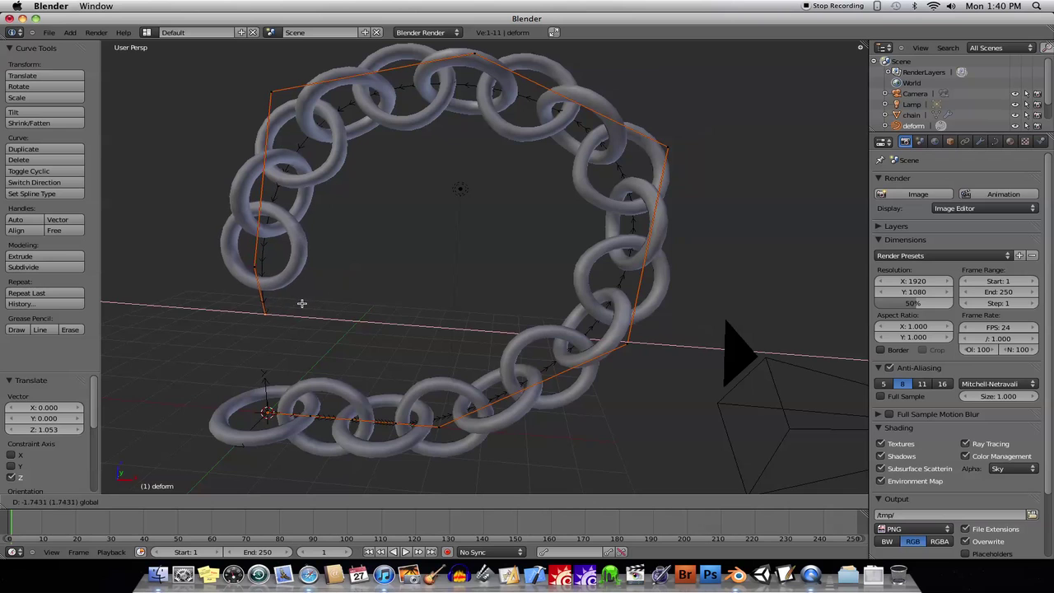
click(278, 279)
key(g)
key(z)
click(297, 206)
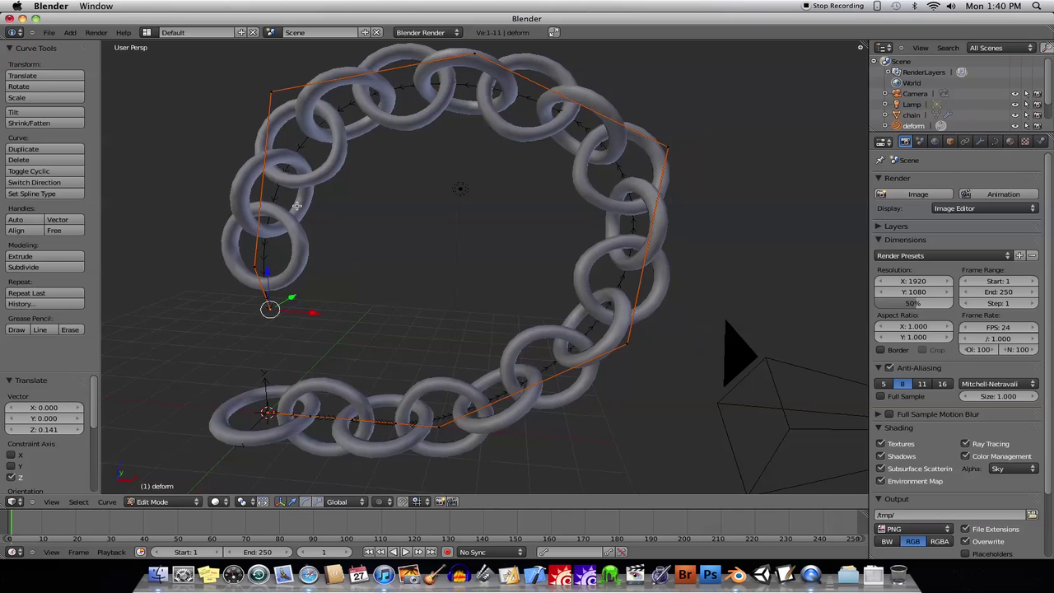
middle_drag(514, 251, 545, 270)
scroll(512, 266, down, 3)
key(Tab)
scroll(543, 265, right, 5)
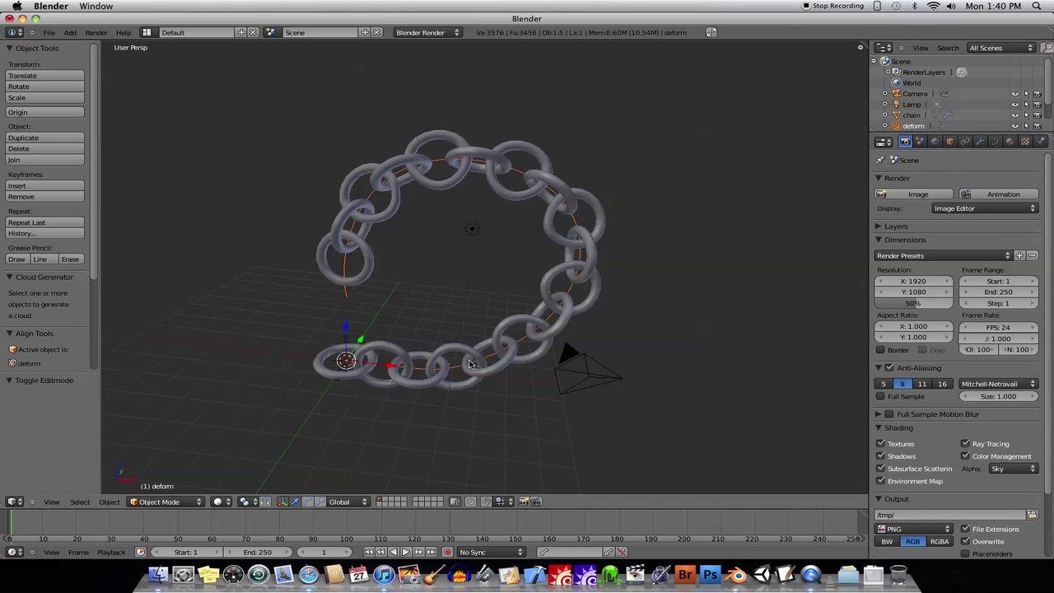
mouse_move(492, 308)
middle_down()
mouse_move(375, 316)
mouse_move(481, 313)
middle_up()
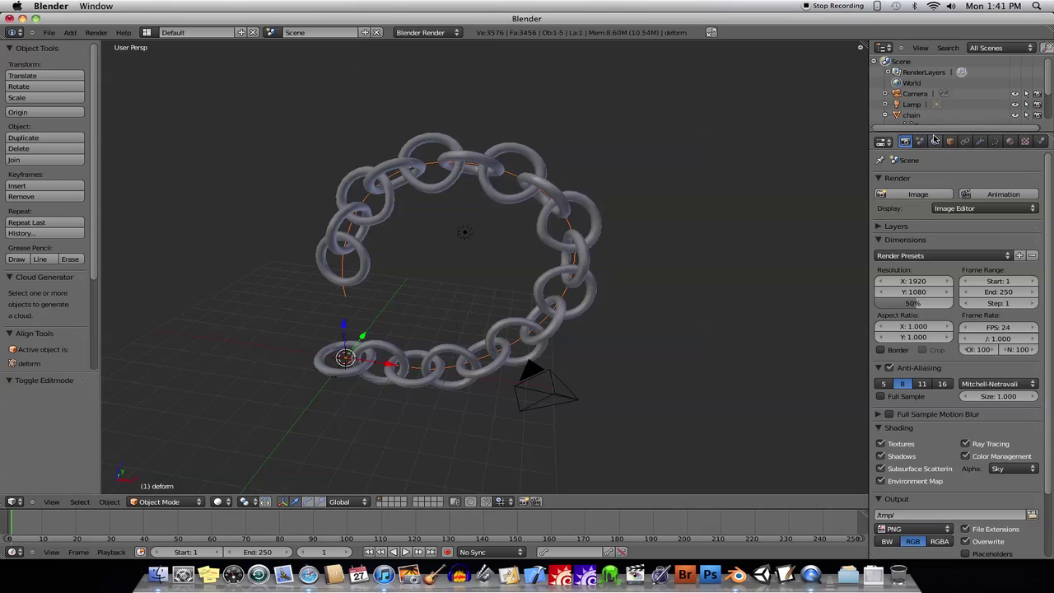
In the chain's Torus mesh, select the outer vertices on both Y sides of the link in top view and scale them by 3.038.
drag(934, 133, 921, 170)
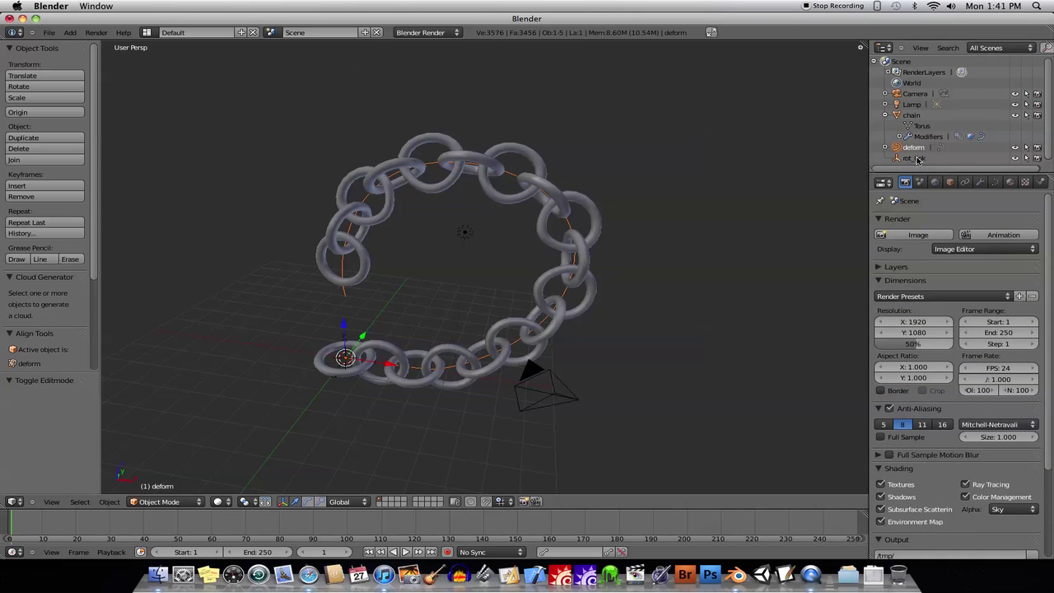
click(921, 127)
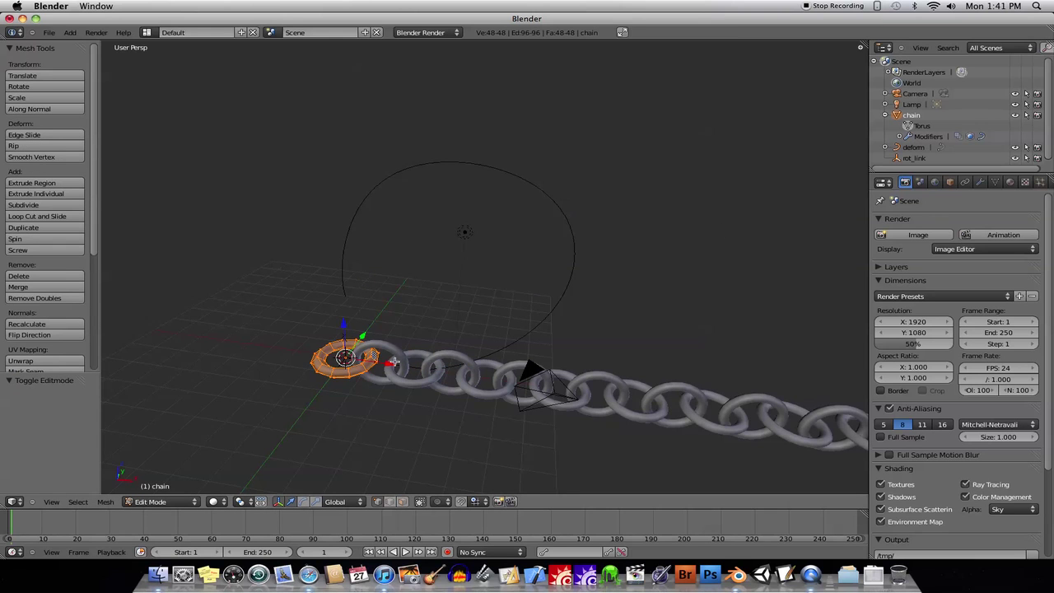
key(KP_7)
scroll(462, 281, up, 2)
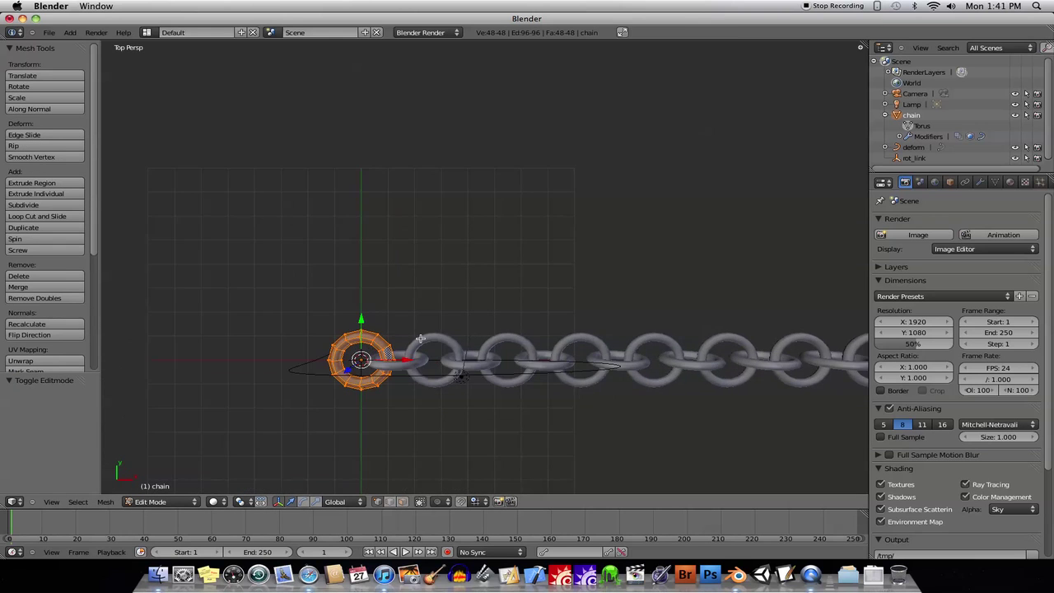
key(a)
scroll(462, 281, up, 2)
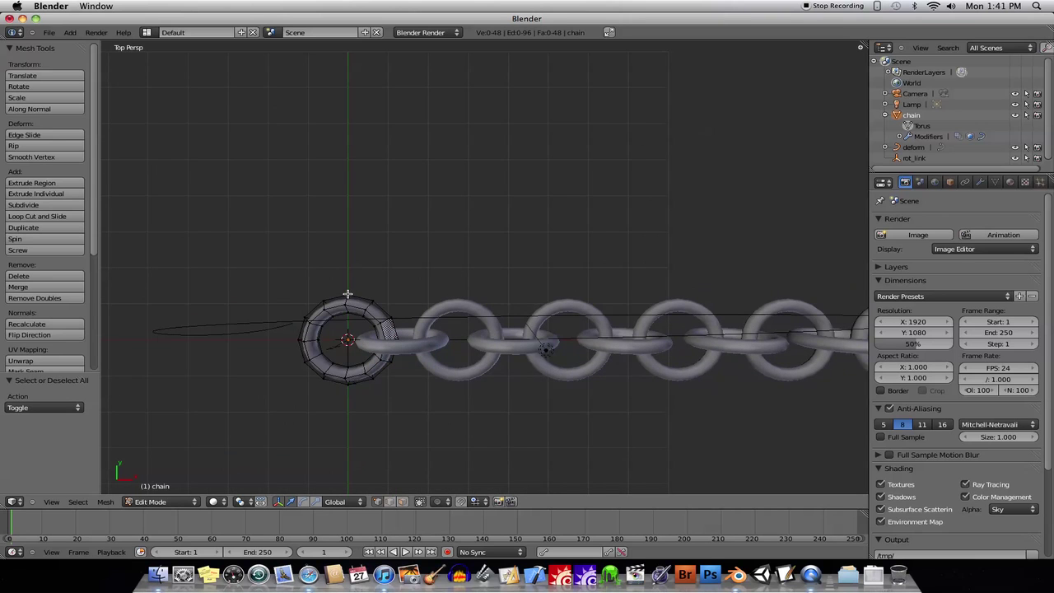
key(b)
drag(343, 290, 355, 400)
key(s)
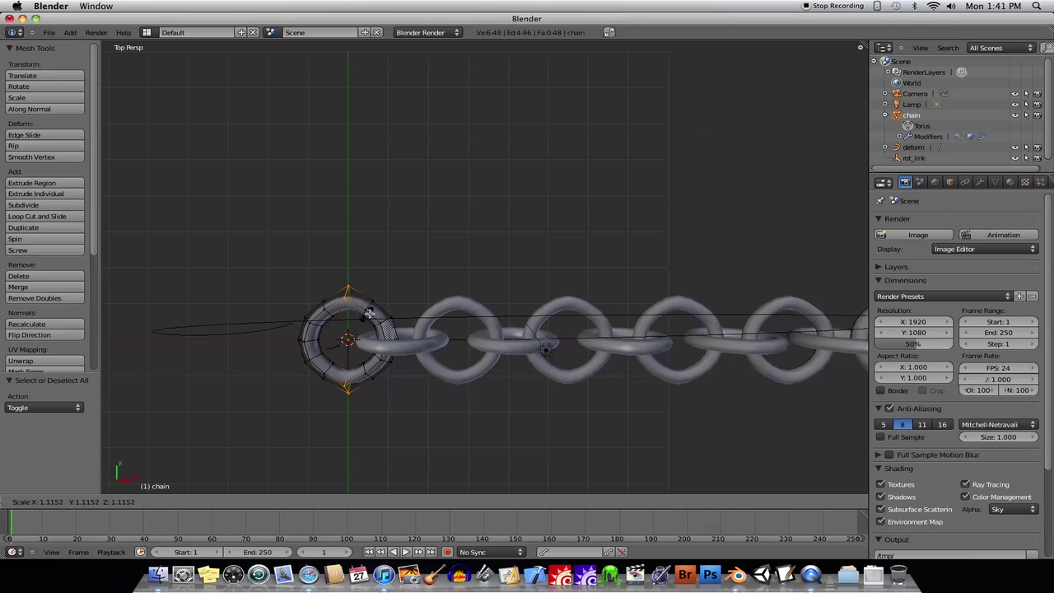
click(419, 296)
Scale the selected link vertices back down to soften the pointed shape, and return to Object Mode.
middle_drag(419, 296, 380, 337)
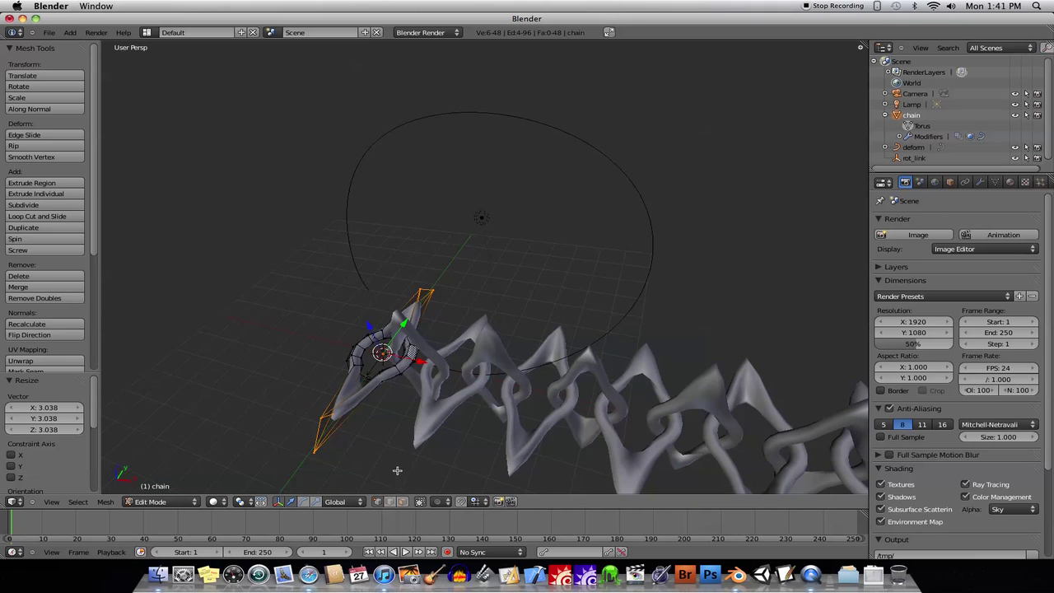
key(s)
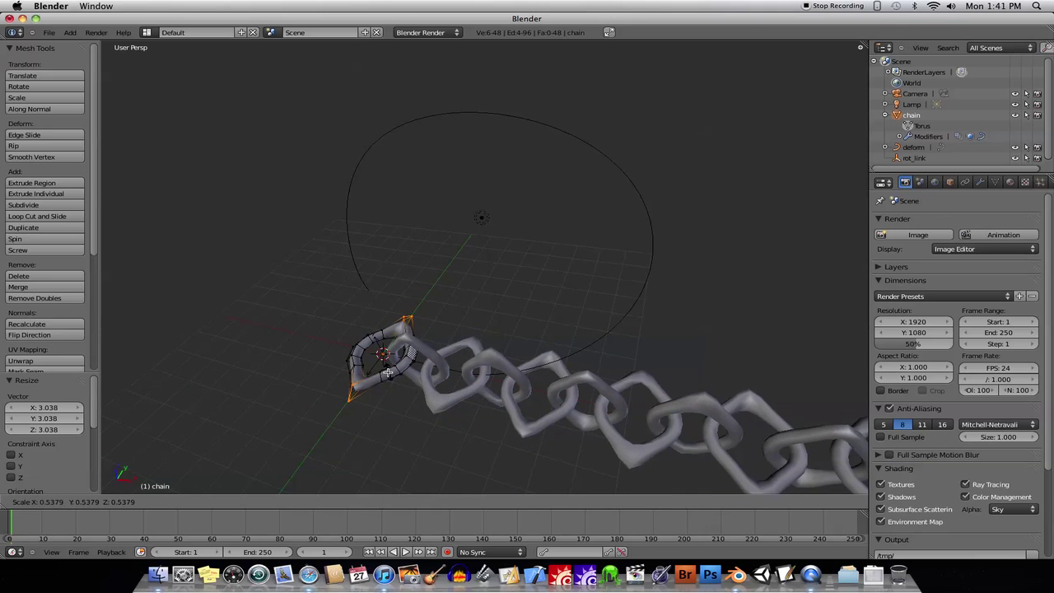
click(402, 359)
key(Tab)
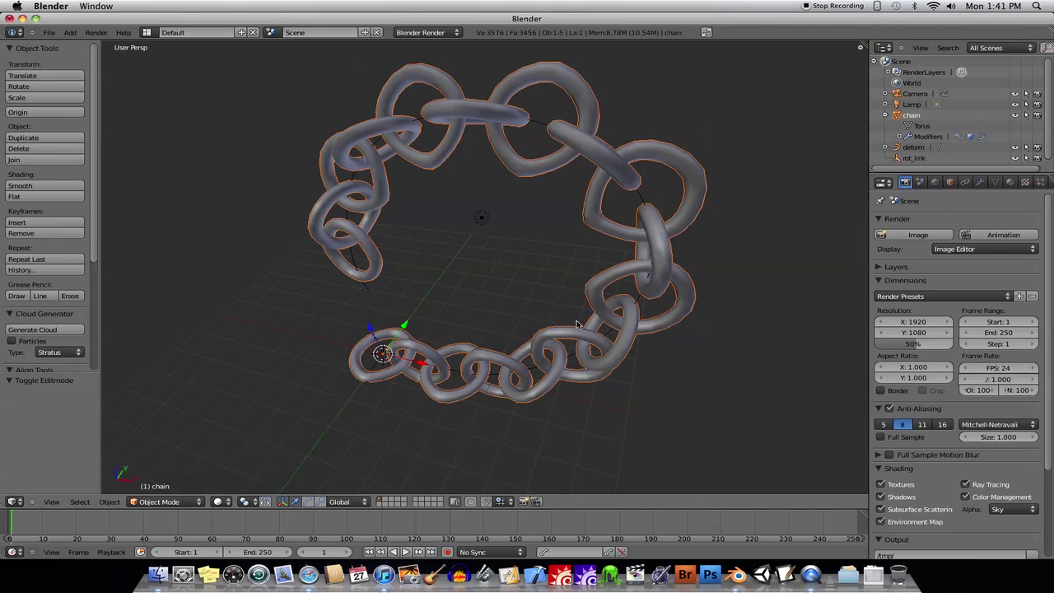
Expand the chain's modifiers in the scene hierarchy, display their Array, Subsurf and Curve settings, and examine the reshaped chain from several angles.
click(902, 136)
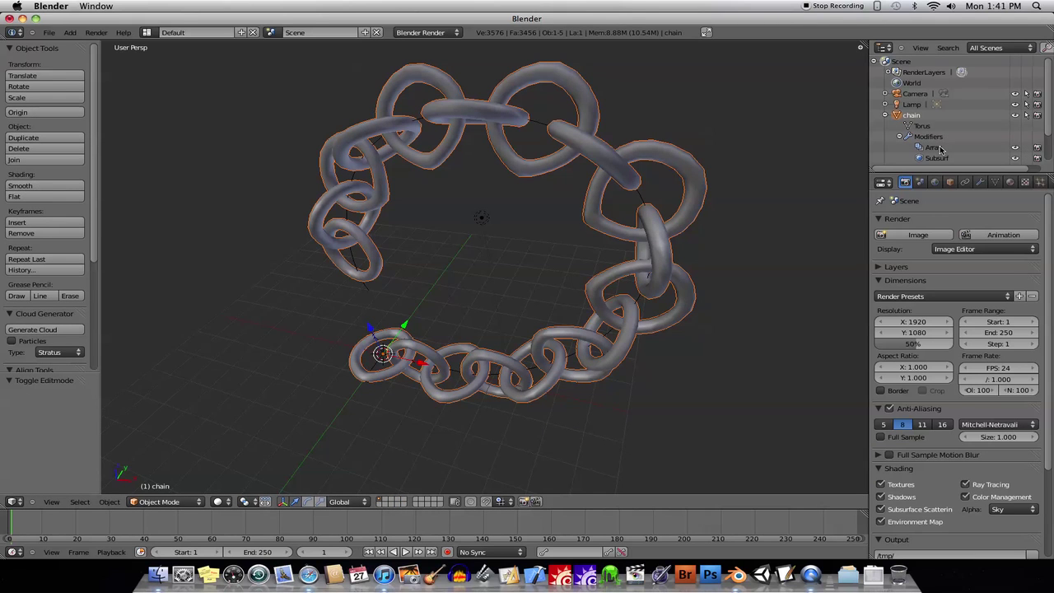
click(949, 182)
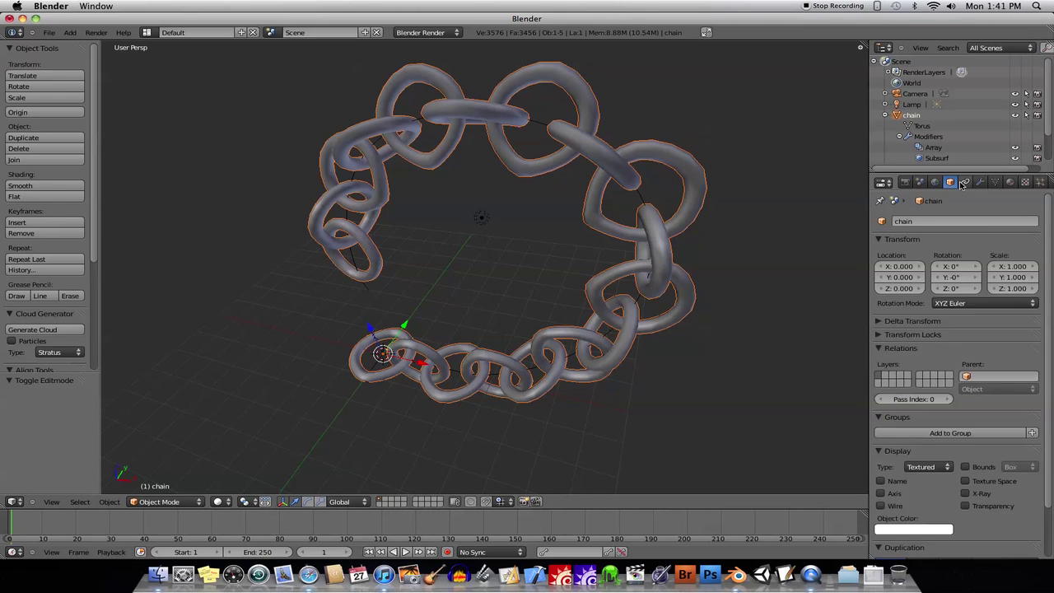
click(966, 182)
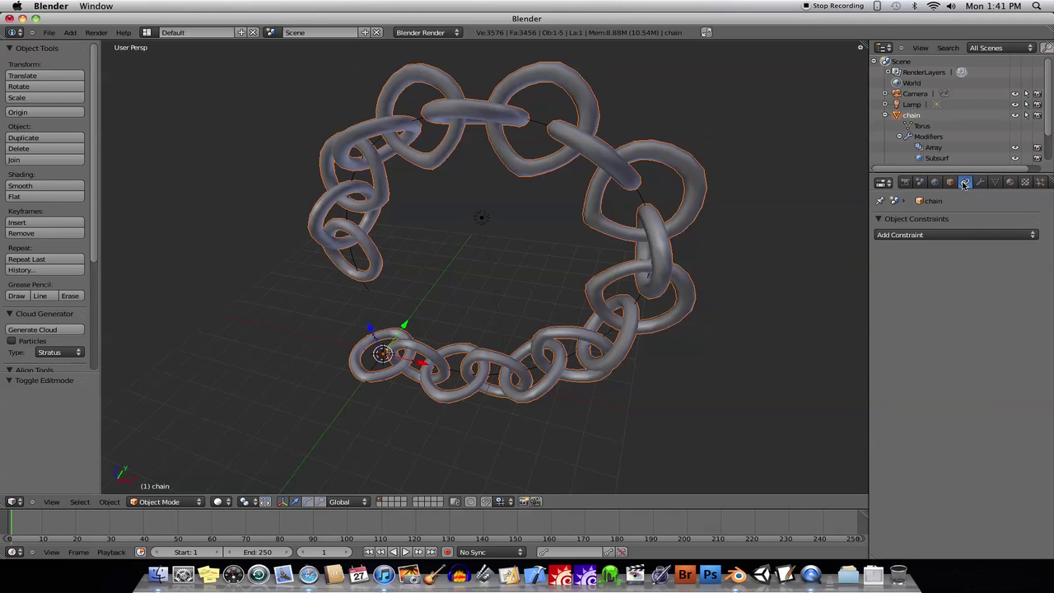
right_click(935, 147)
click(916, 150)
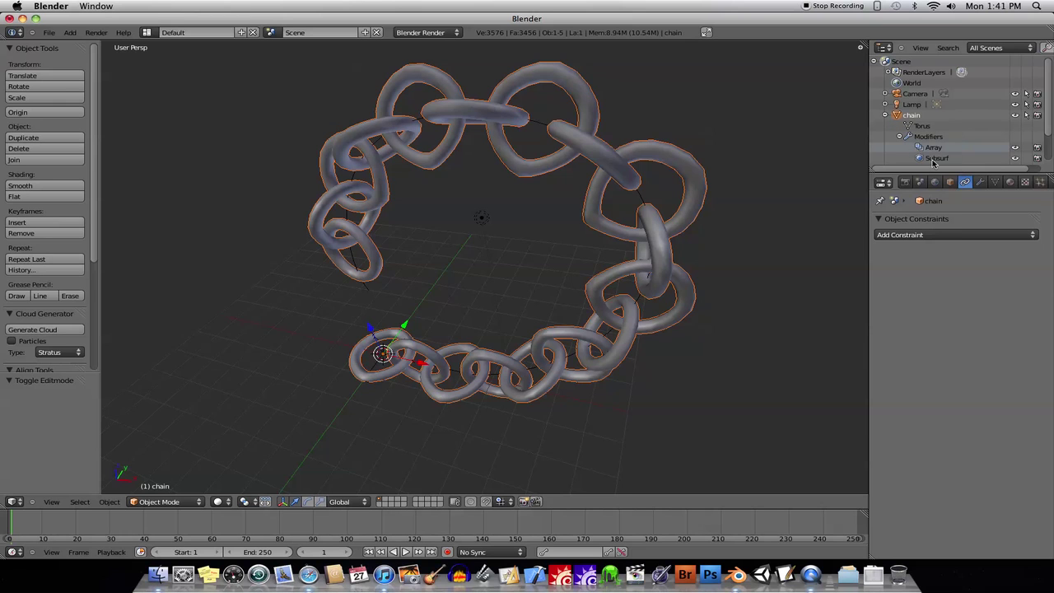
click(980, 182)
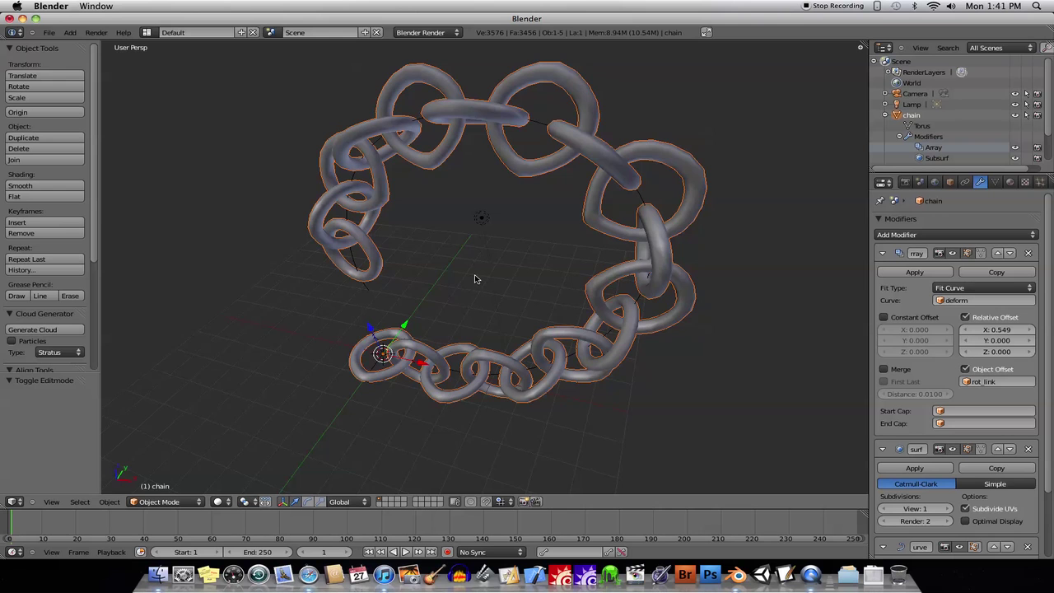
middle_drag(475, 278, 421, 318)
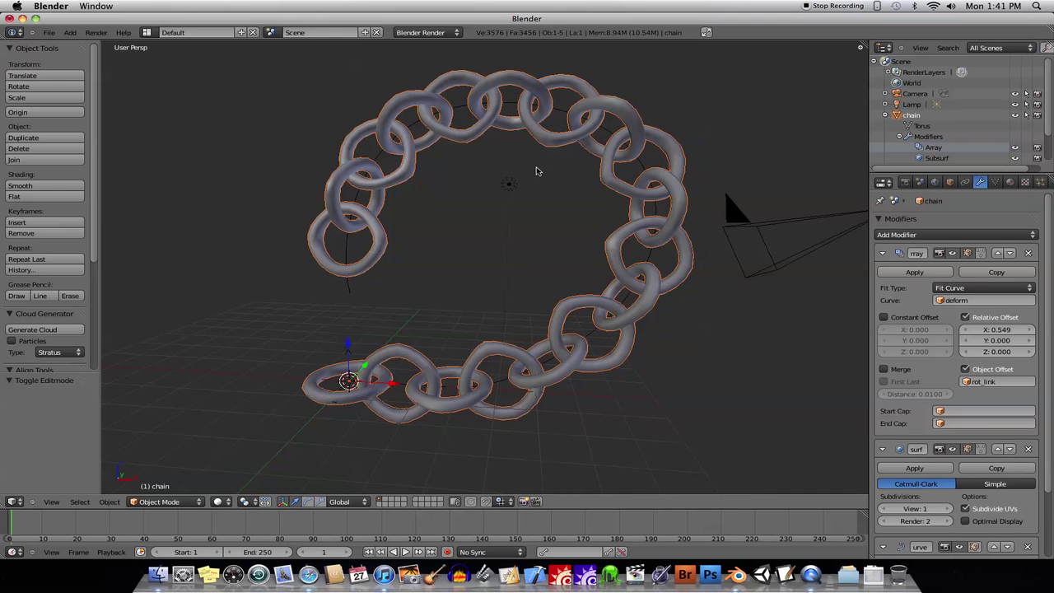
middle_drag(544, 314, 492, 300)
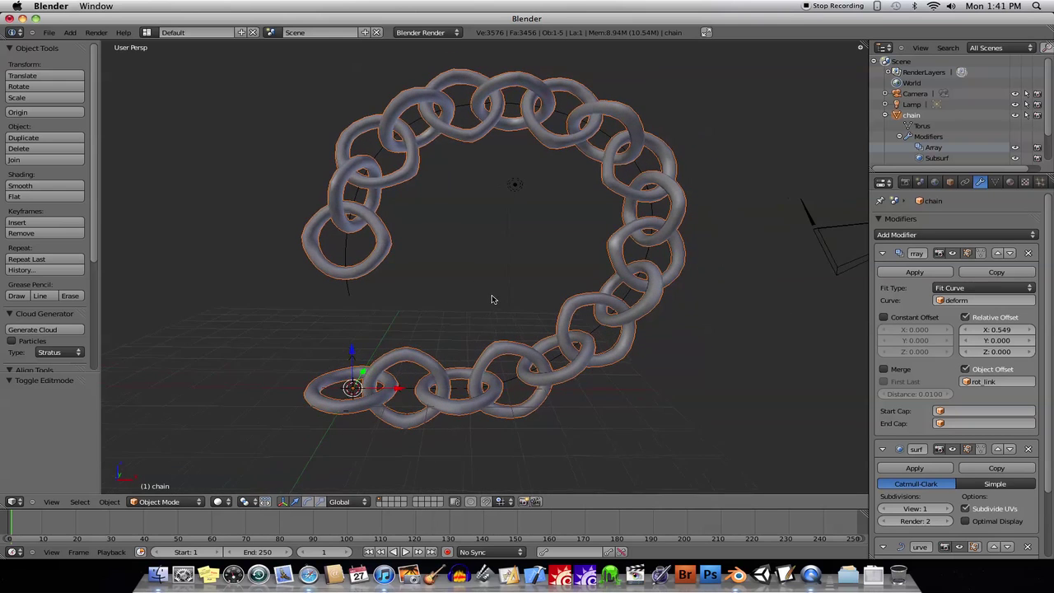
Leave the chain scene and start a new default file.
click(50, 32)
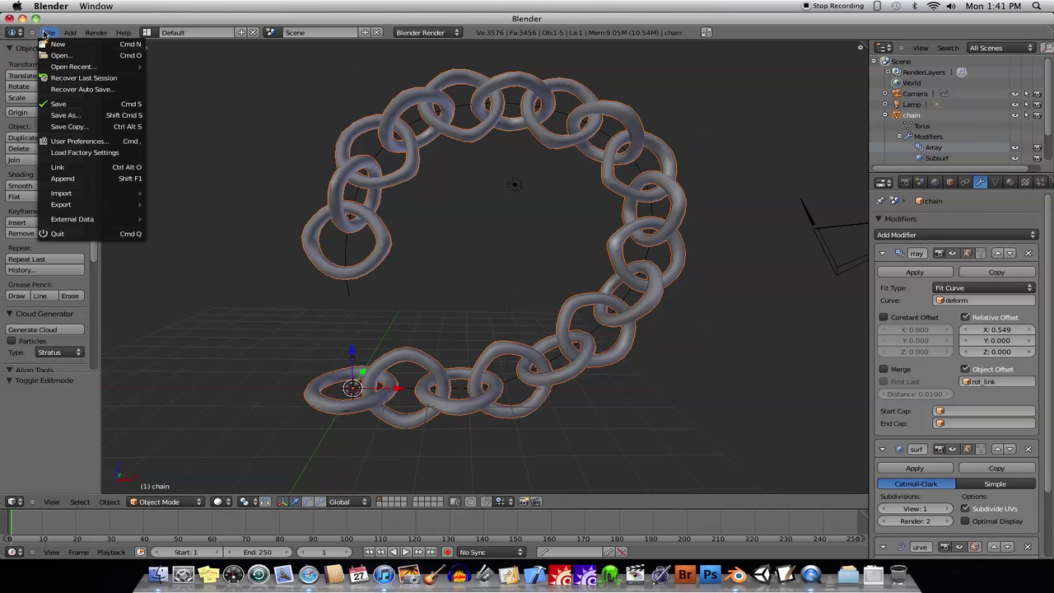
click(50, 33)
click(50, 32)
click(71, 44)
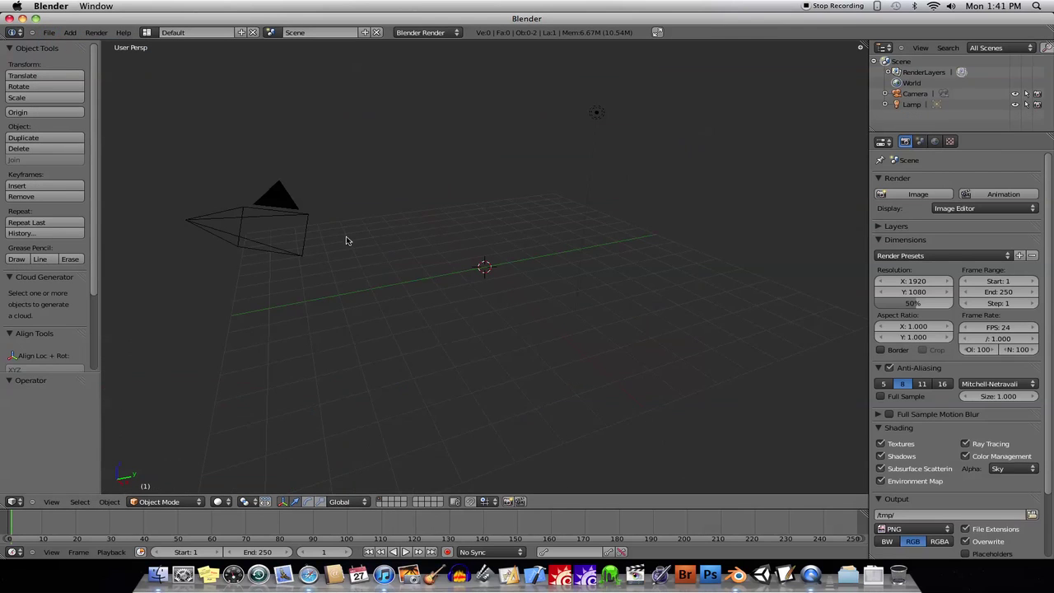
Add a Gear mesh at the scene origin and reduce its number of teeth to 6.
key(shift+a)
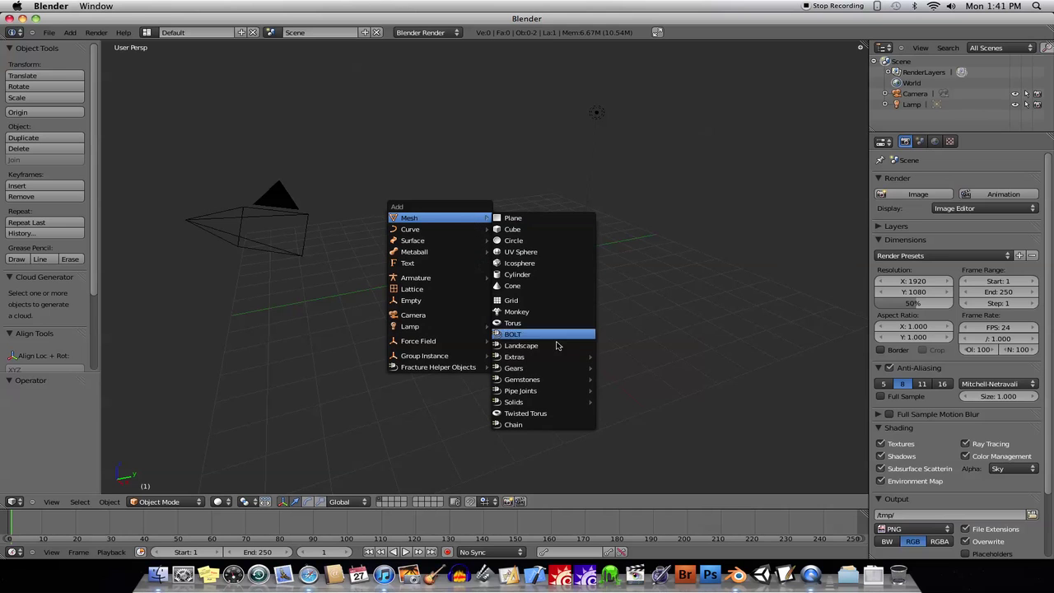
mouse_move(552, 368)
click(617, 370)
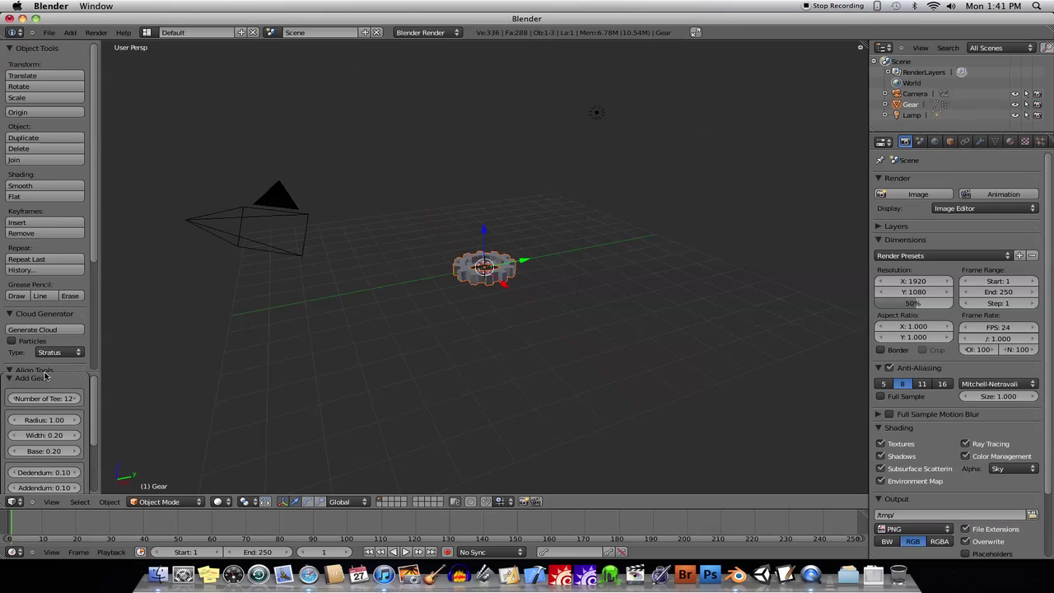
click(13, 401)
click(13, 401)
key(KP_Decimal)
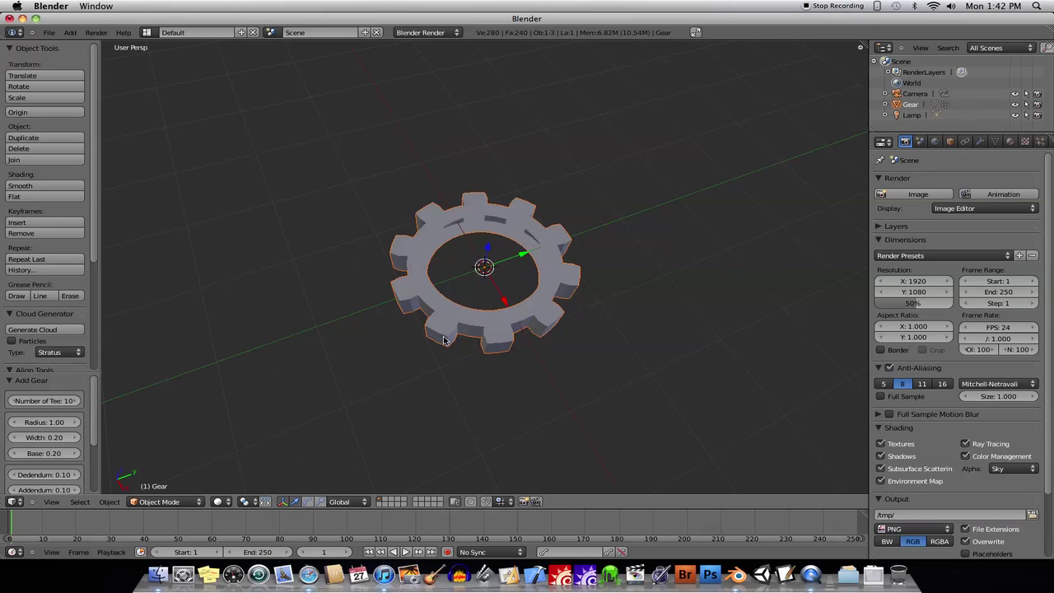
click(13, 401)
click(13, 401)
click(13, 401)
click(13, 401)
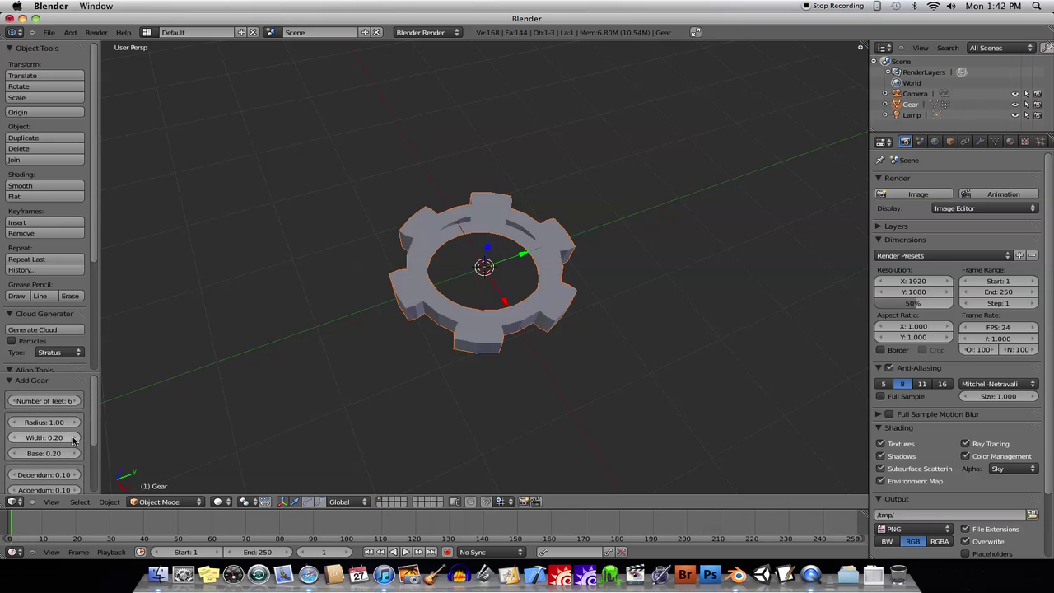
Set the gear's base to 0.14 and its number of teeth to 11.
mouse_move(46, 453)
mouse_down()
mouse_move(74, 454)
mouse_move(37, 454)
mouse_up()
middle_drag(625, 278, 535, 252)
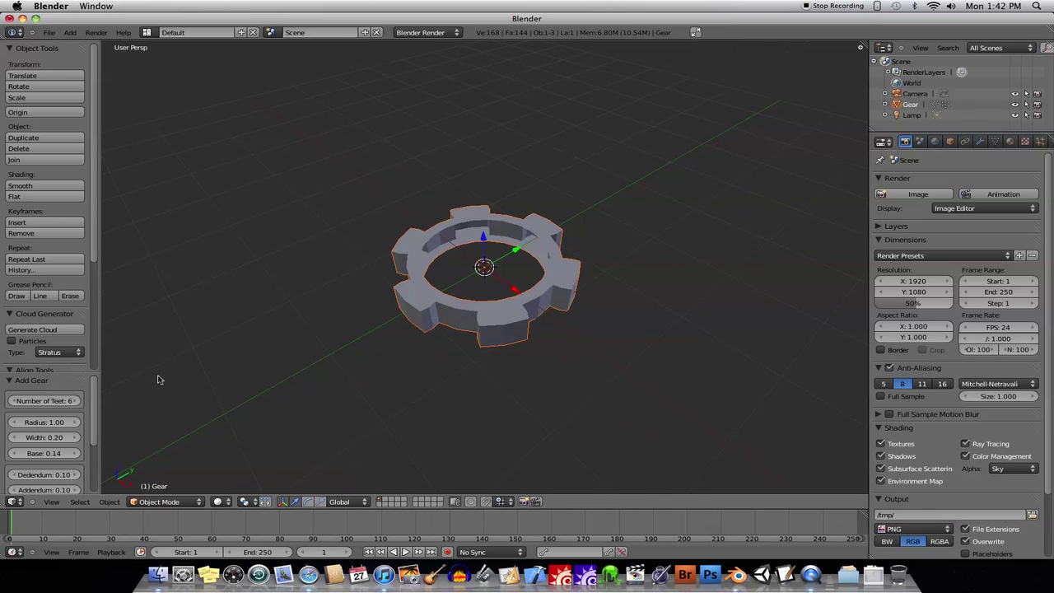
drag(78, 402, 306, 336)
middle_drag(306, 336, 441, 304)
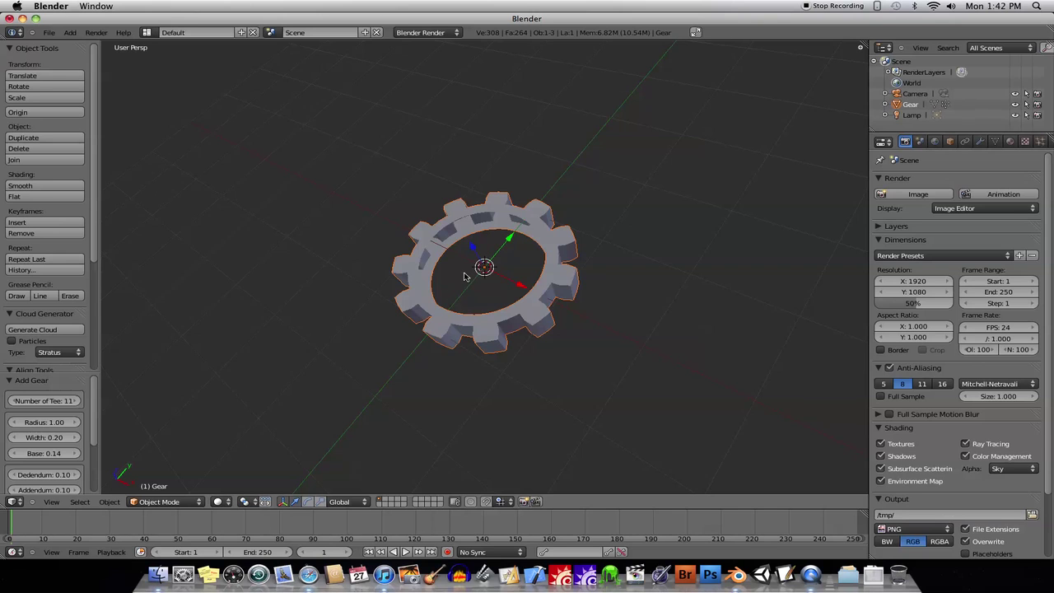
Delete the gear and add a Diamond gemstone with 34 segments in its place.
key(x)
click(462, 278)
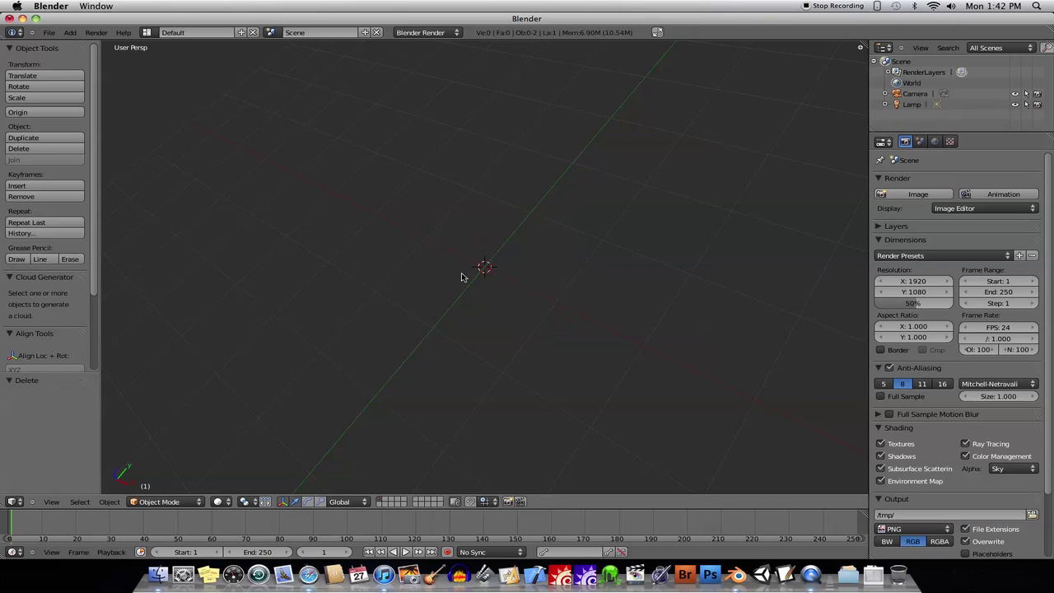
key(shift+a)
mouse_move(525, 434)
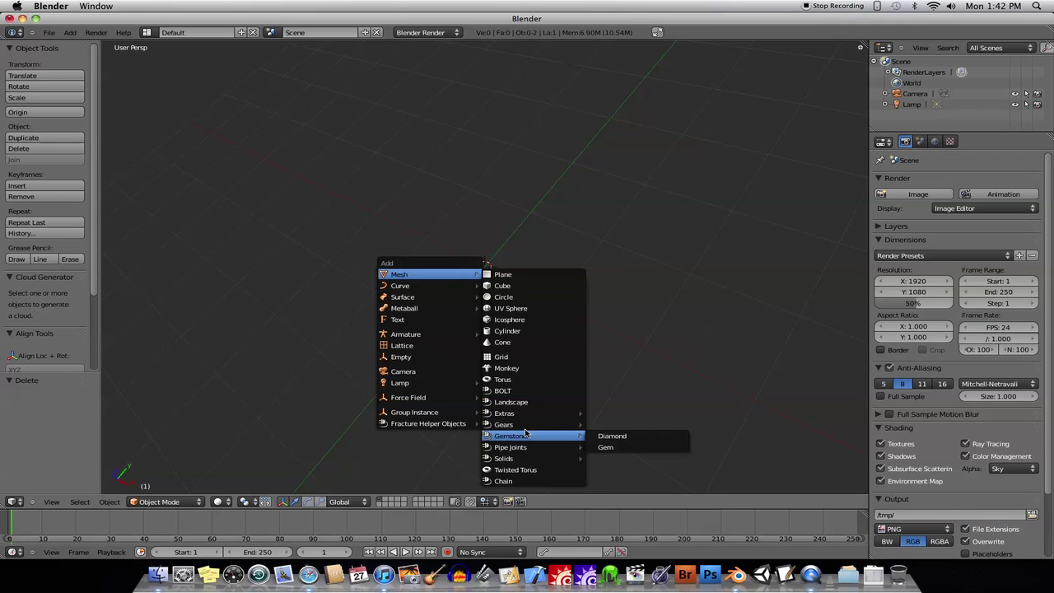
click(612, 436)
middle_drag(544, 395, 469, 265)
mouse_move(27, 411)
mouse_down()
mouse_move(53, 412)
mouse_move(39, 412)
mouse_up()
middle_drag(437, 327, 448, 348)
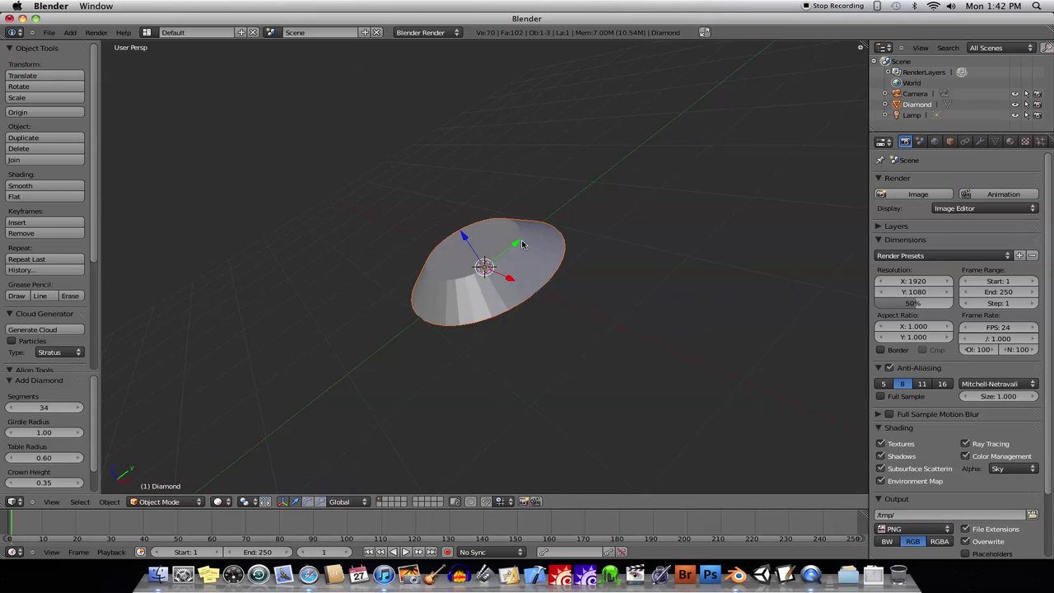
Move the diamond -1.944 along the Y axis and add a Gem gemstone at the origin.
drag(521, 244, 393, 351)
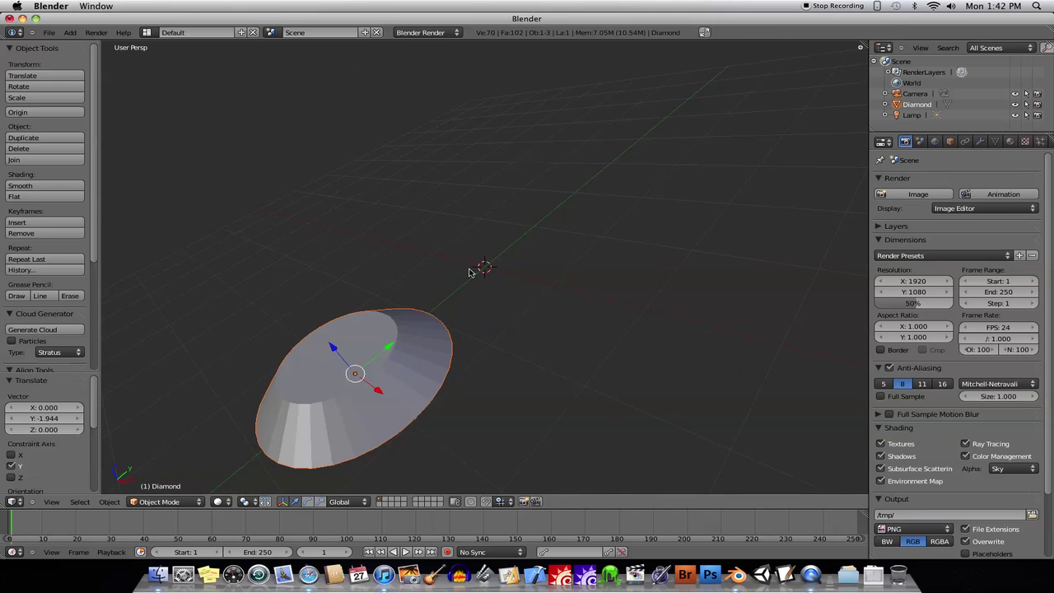
key(shift+a)
mouse_move(471, 272)
mouse_move(535, 422)
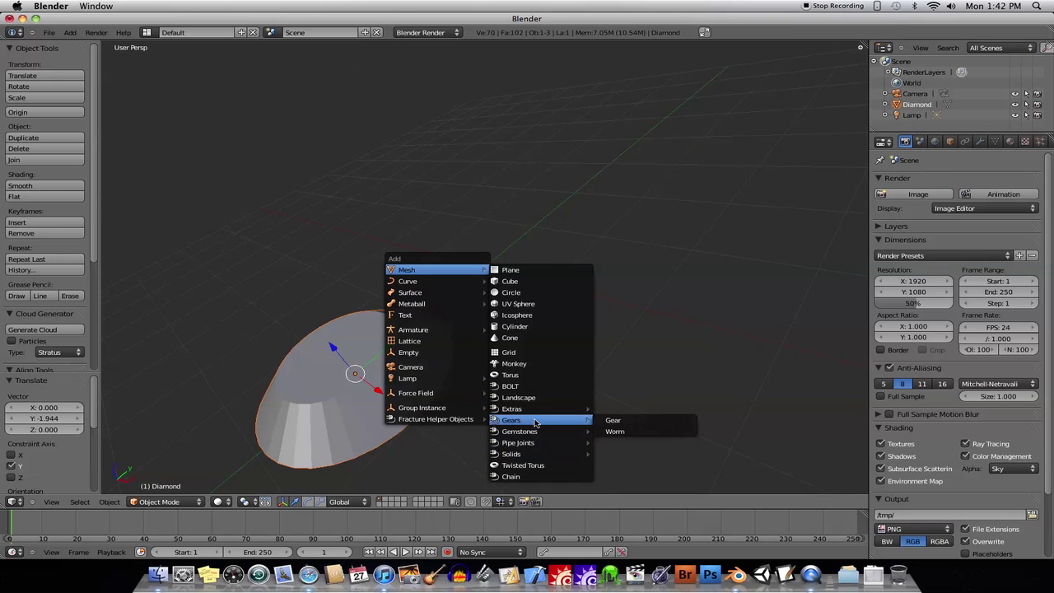
click(641, 443)
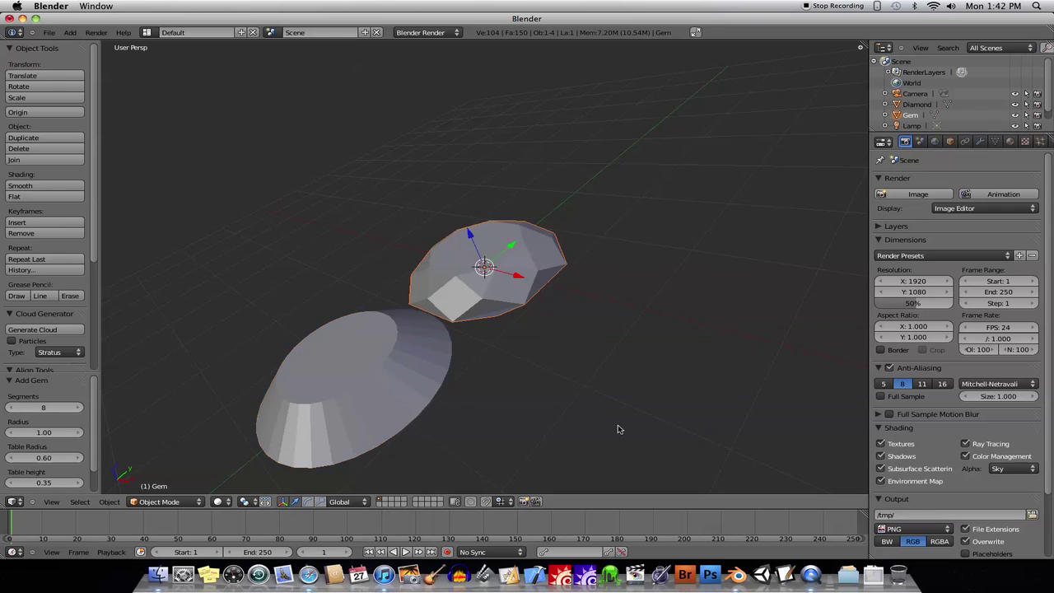
Move the gem 1.166 along the Y axis and enlarge the area showing the operation's settings.
middle_drag(529, 315, 444, 241)
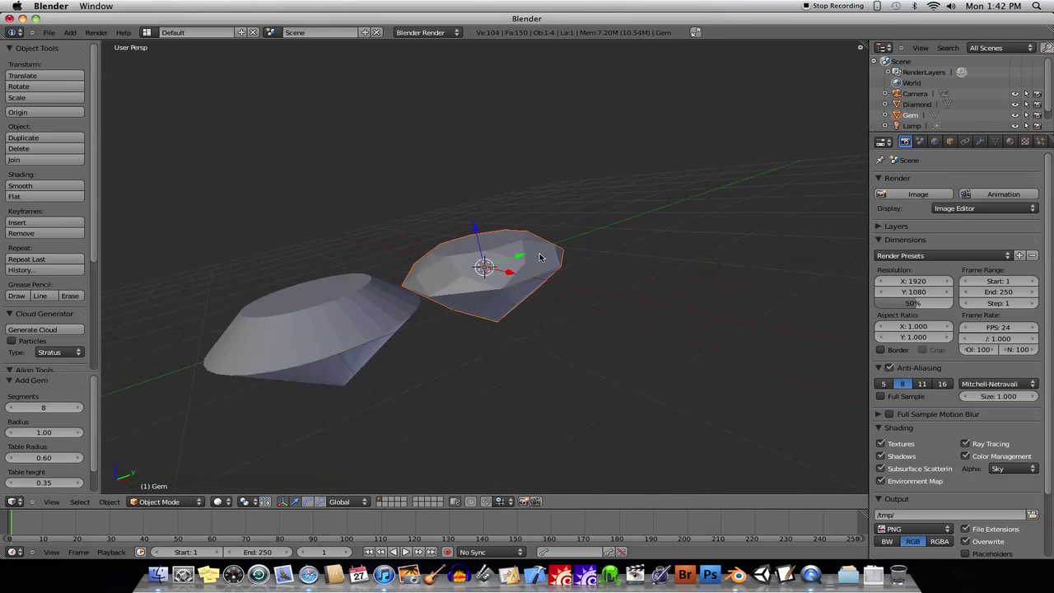
click(531, 255)
drag(524, 257, 596, 233)
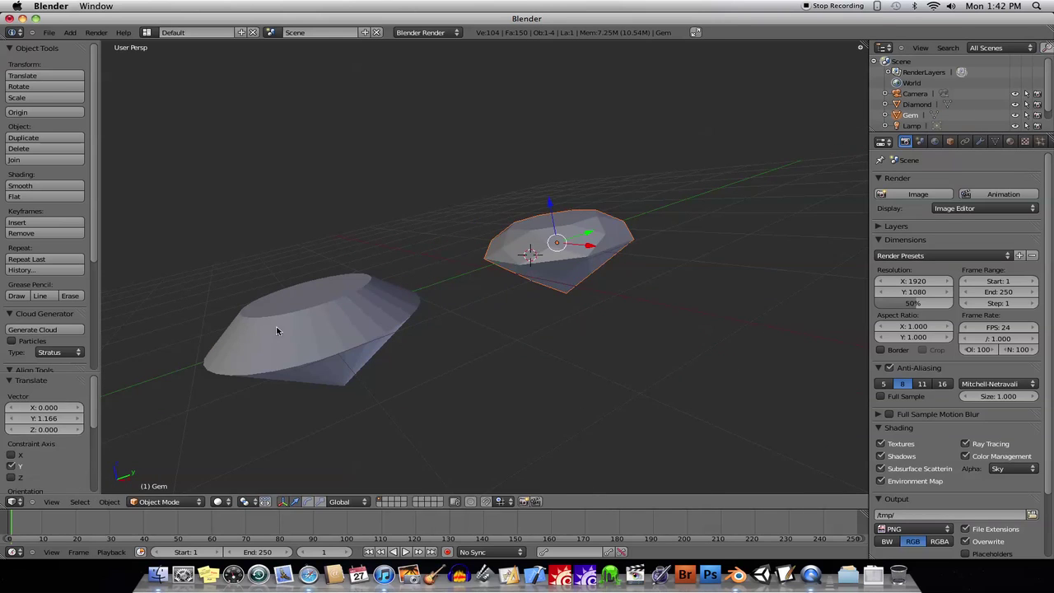
drag(95, 389, 87, 457)
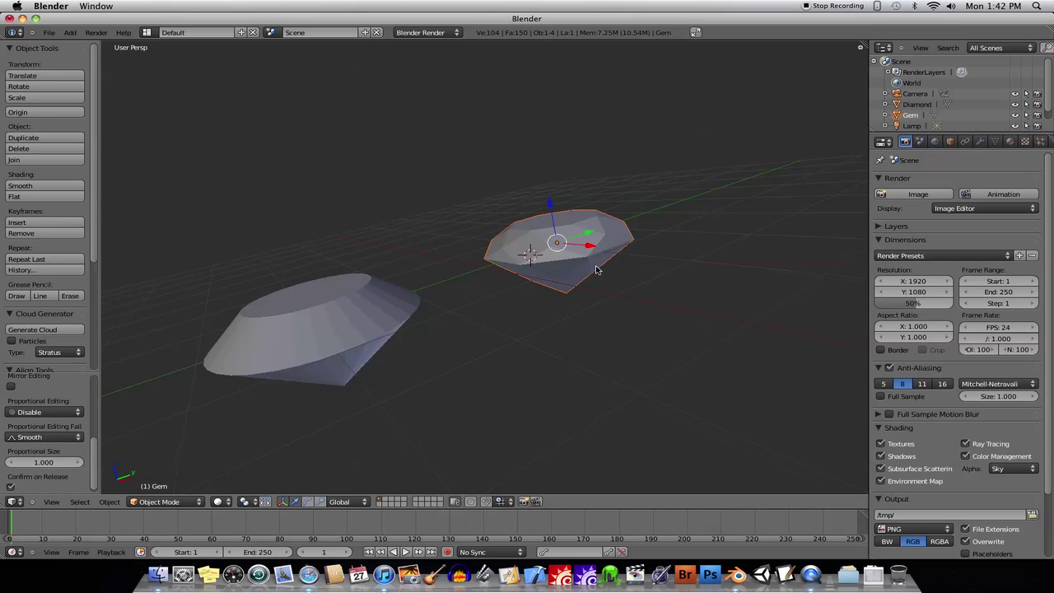
middle_drag(596, 269, 613, 276)
drag(60, 374, 91, 314)
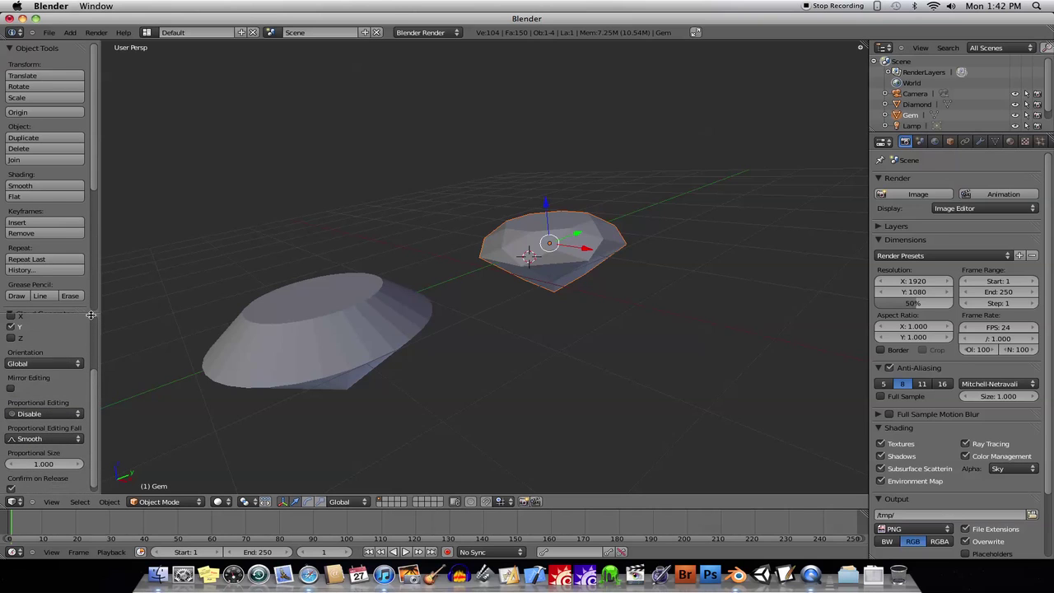
Delete the moved gem and add a fresh Gem gemstone at the 3D cursor.
key(x)
click(552, 245)
key(shift+a)
mouse_move(552, 243)
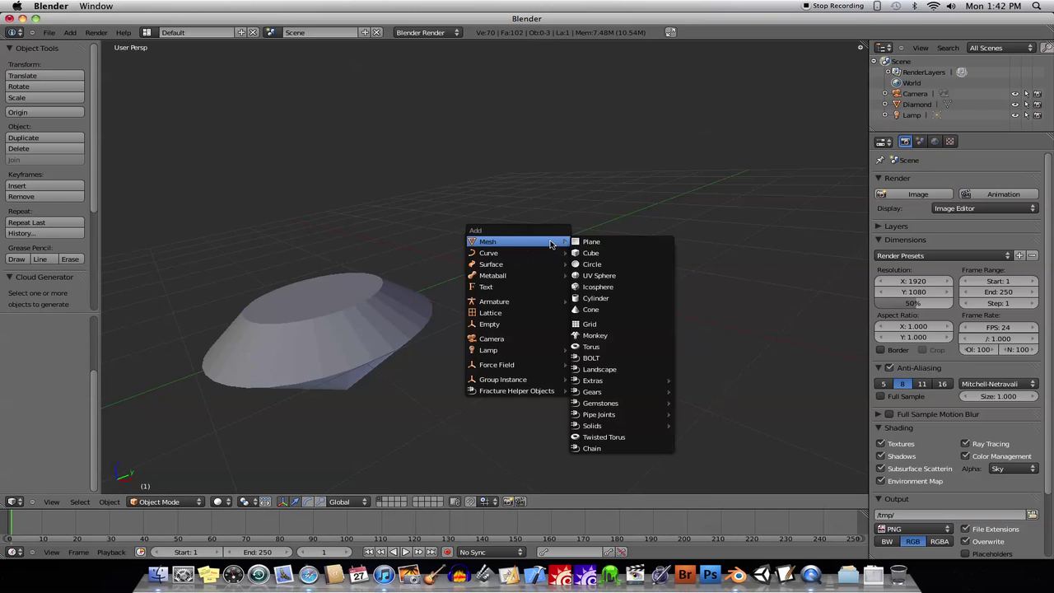
mouse_move(620, 406)
click(712, 413)
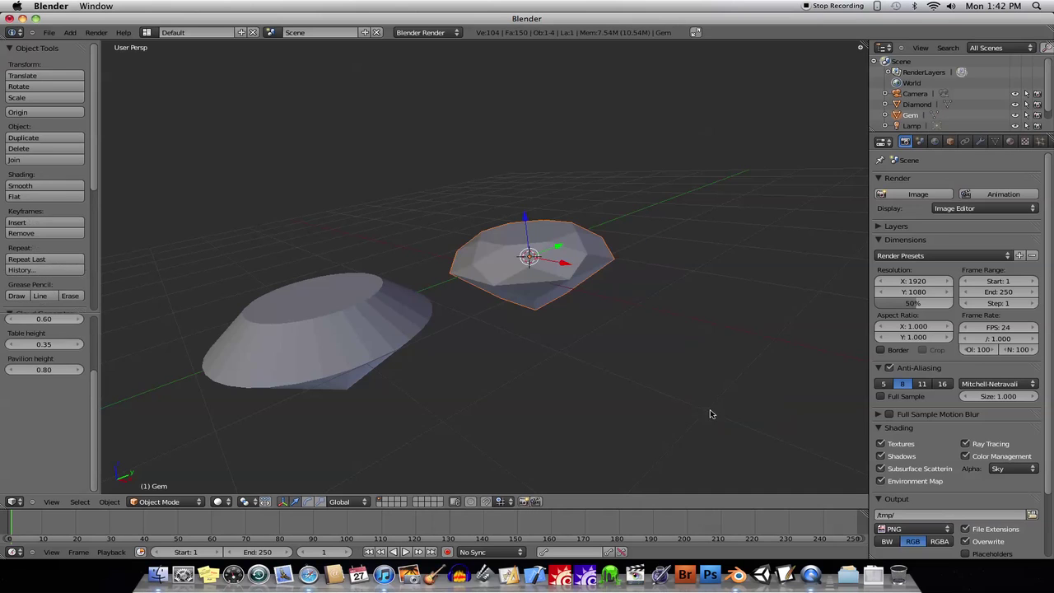
Set the new gem's segments to 9, radius to 0.82, table radius to 0.51 and table height to 0.50.
drag(79, 316, 81, 335)
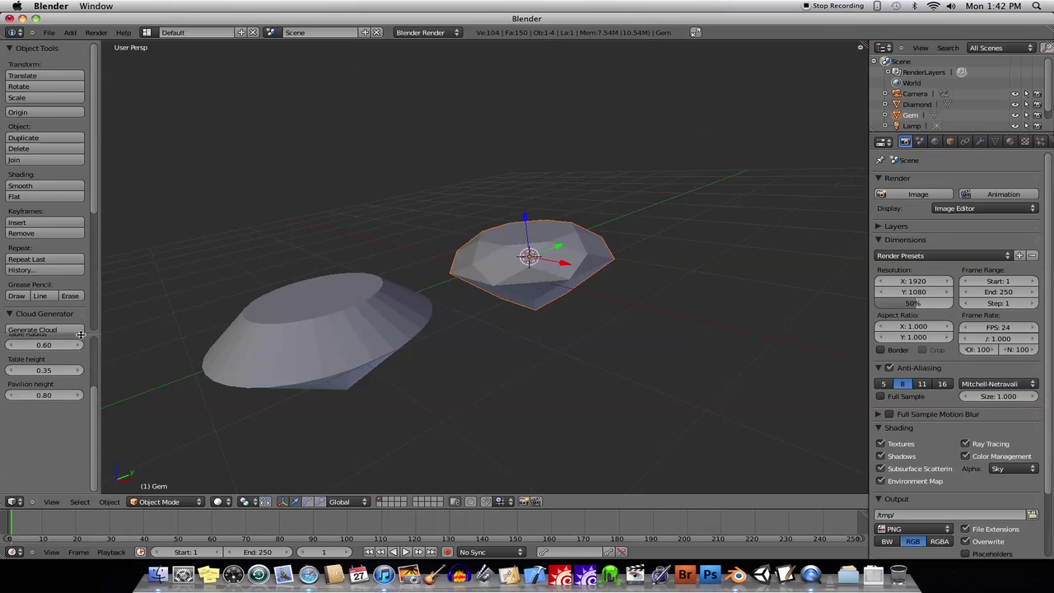
scroll(87, 381, up, 3)
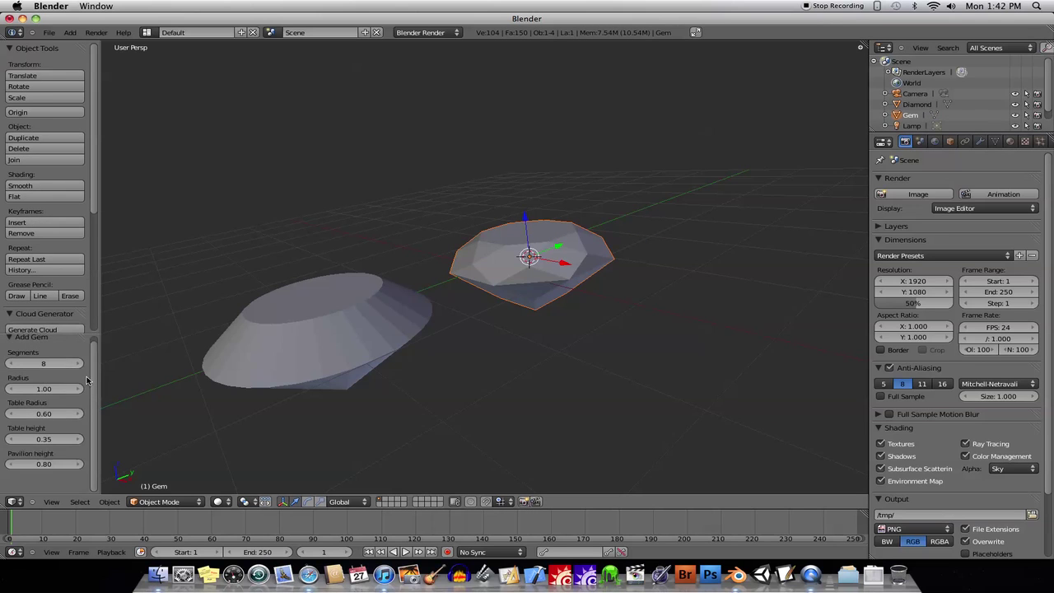
click(11, 369)
click(12, 369)
click(75, 369)
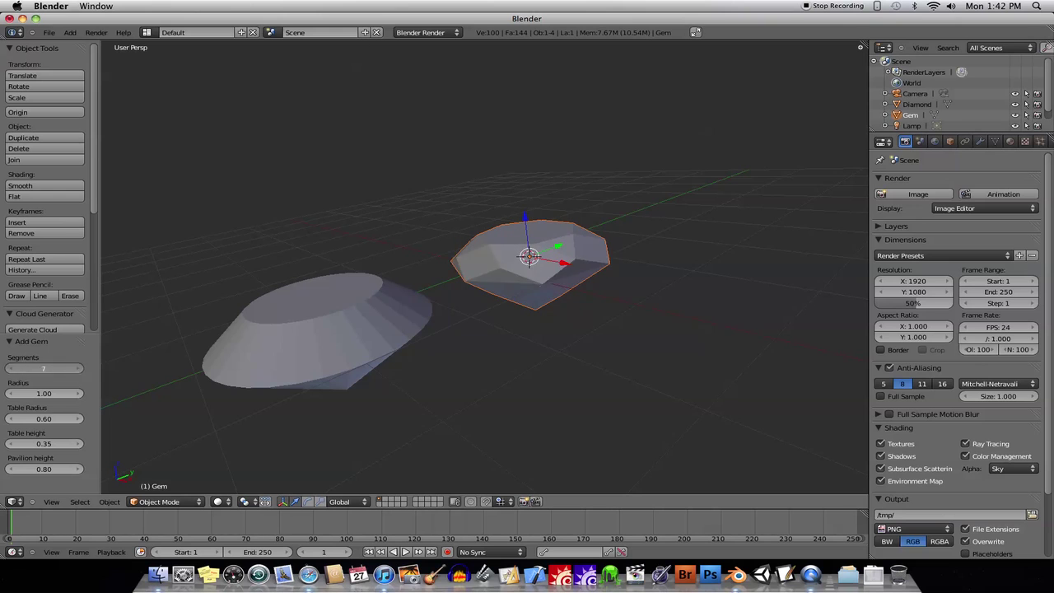
click(75, 369)
click(75, 369)
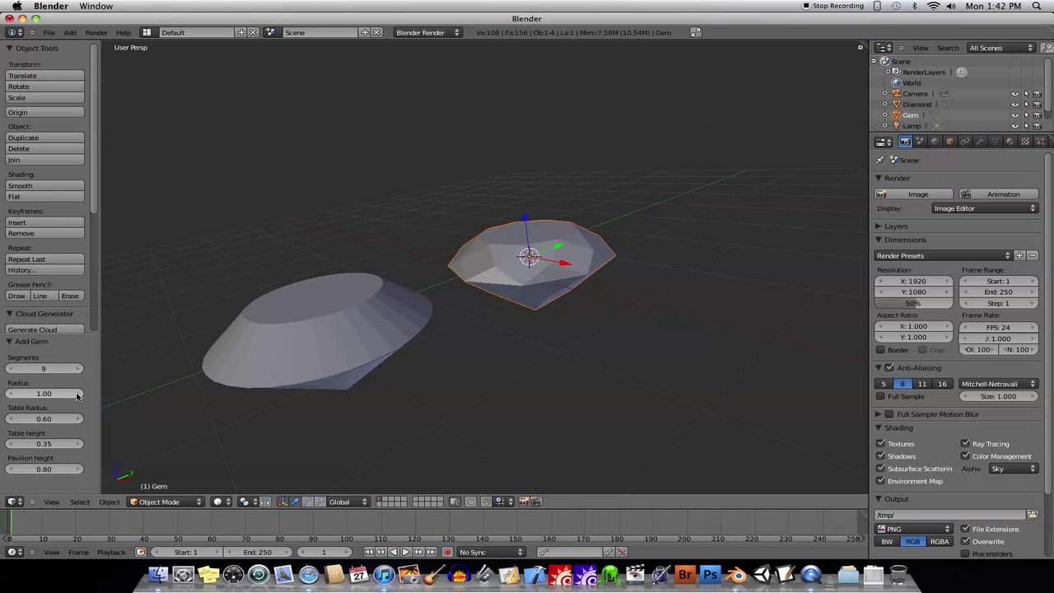
drag(23, 396, 69, 446)
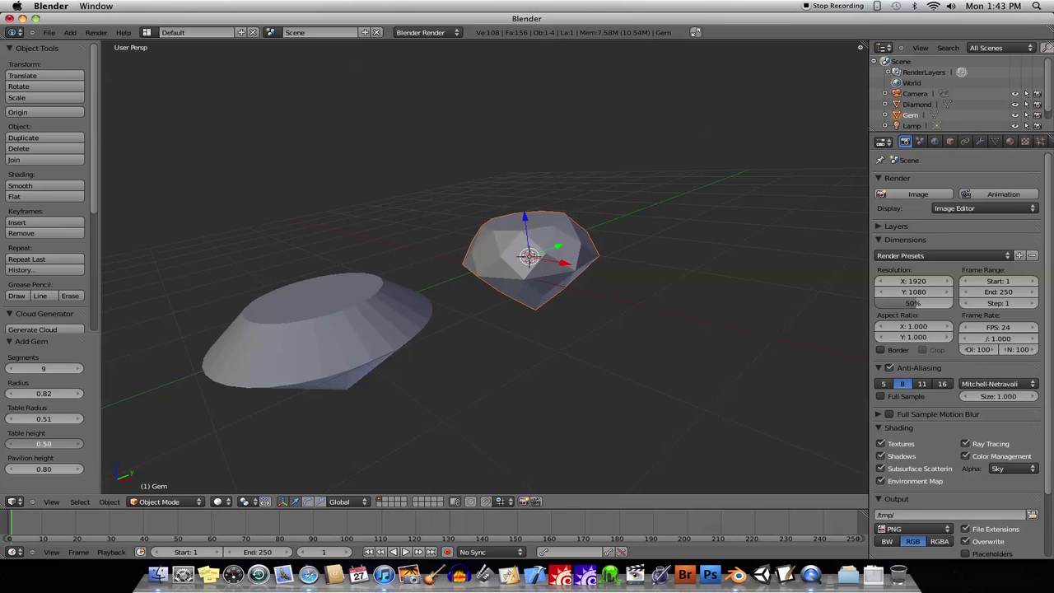
middle_drag(524, 242, 548, 266)
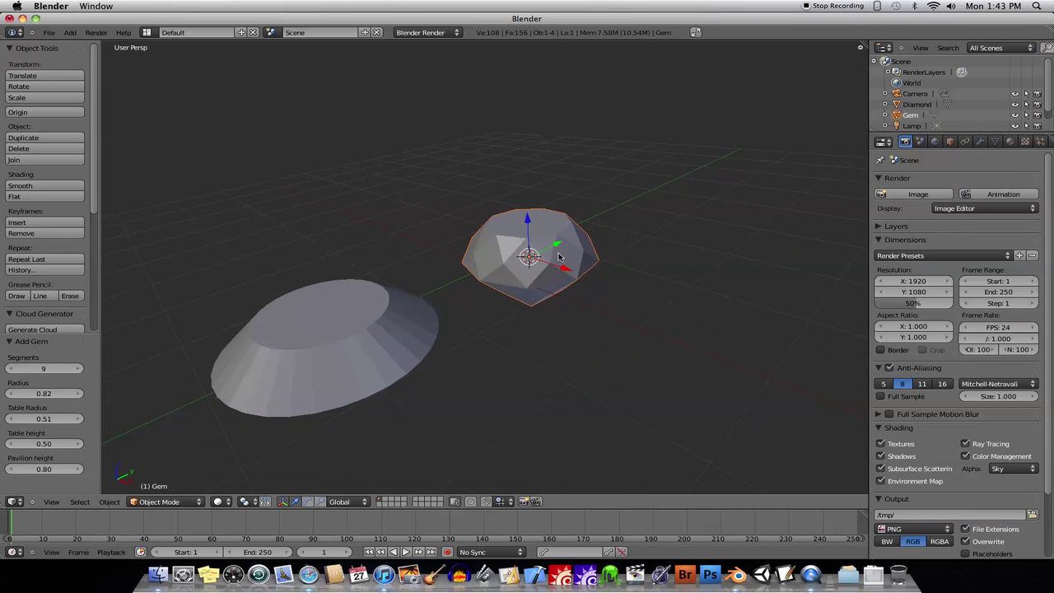
Delete the gem and add a Bolt mesh at the 3D cursor.
key(Delete)
key(shift+a)
mouse_move(558, 257)
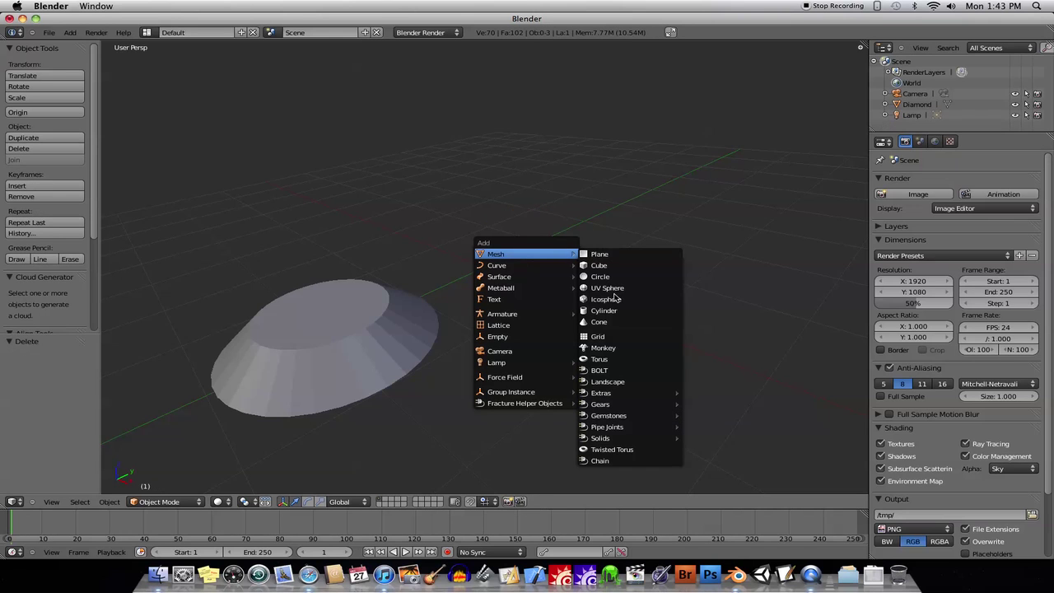
click(614, 372)
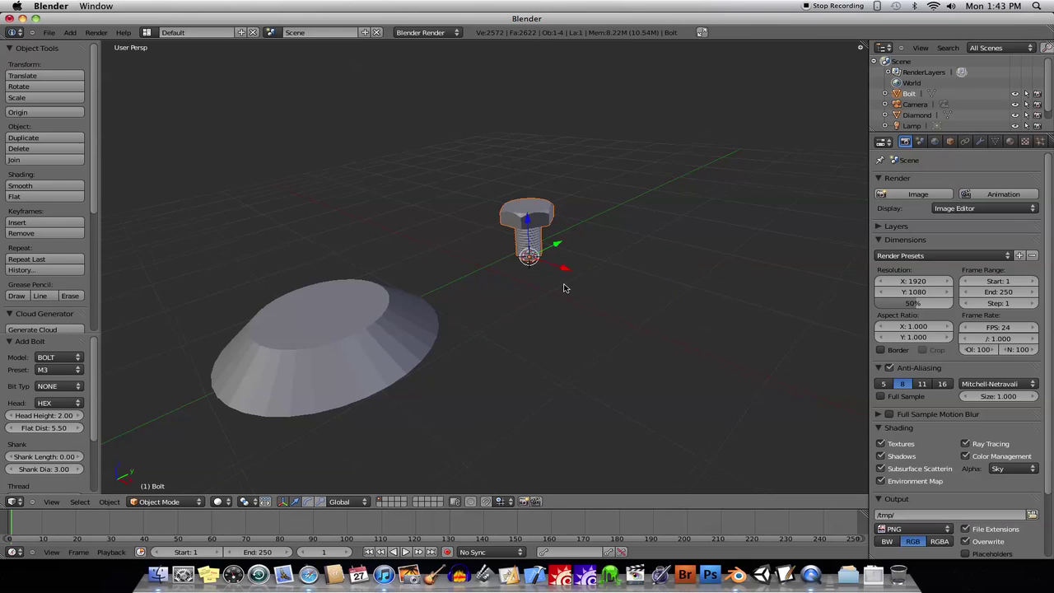
middle_drag(564, 288, 511, 272)
scroll(515, 252, up, 4)
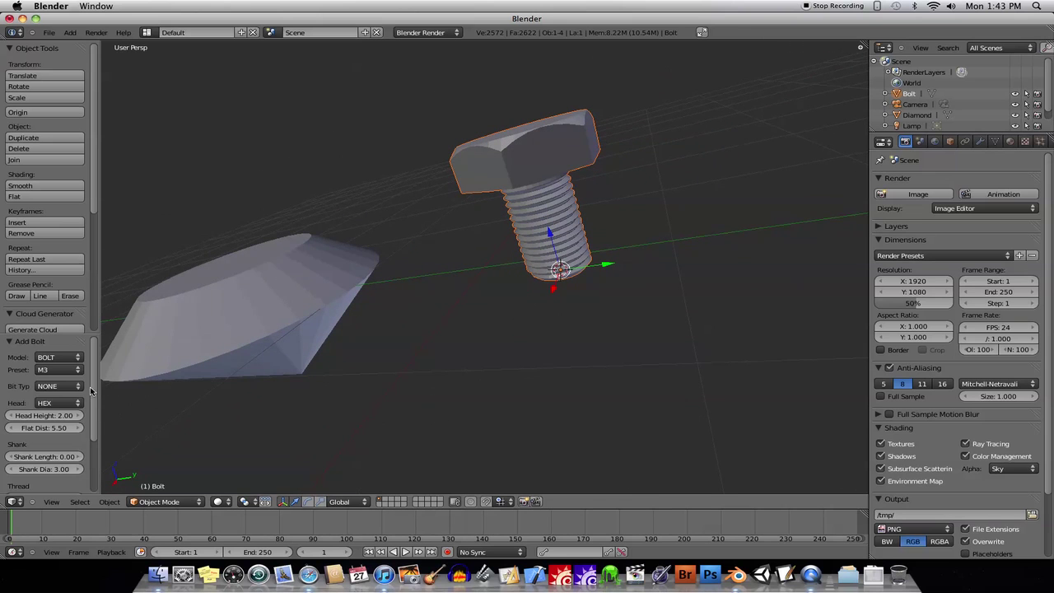
Try larger size presets for the bolt, ending with M5.
click(69, 373)
click(58, 334)
click(63, 370)
click(65, 310)
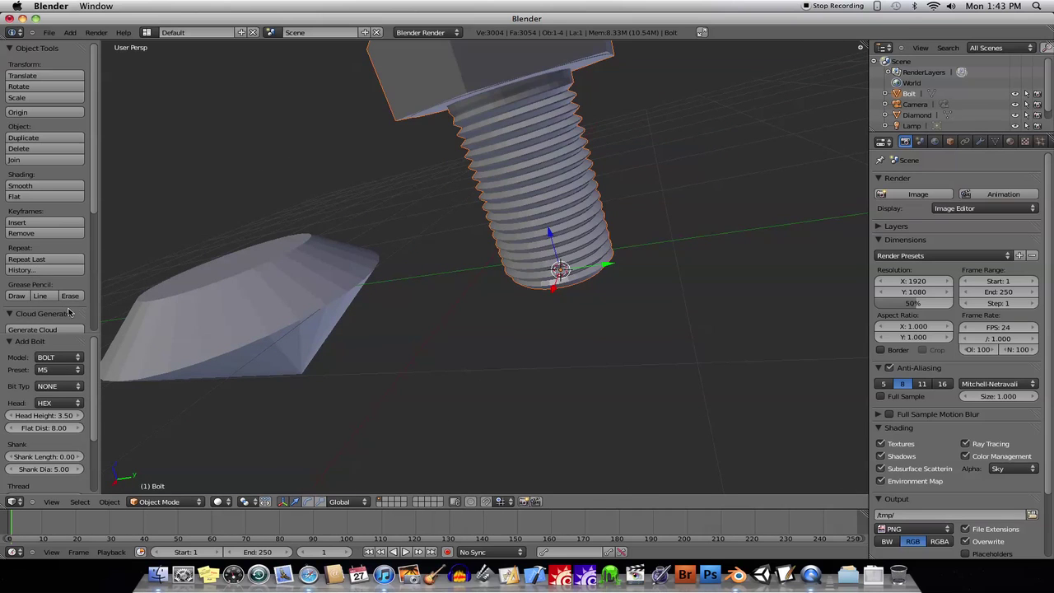
Set the bolt's size preset to M8.
middle_drag(461, 298, 526, 391)
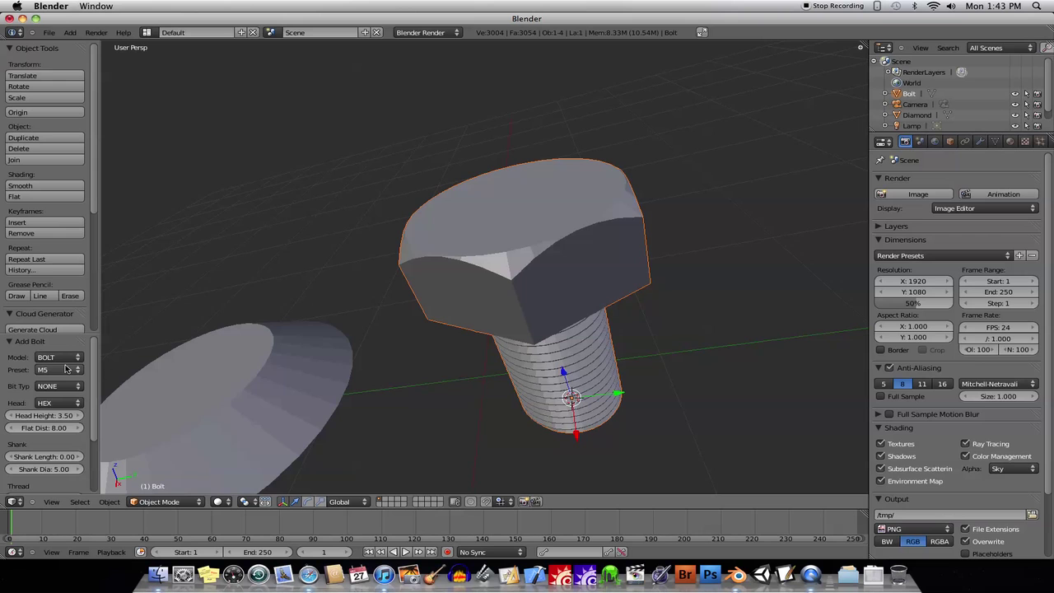
click(66, 370)
click(74, 285)
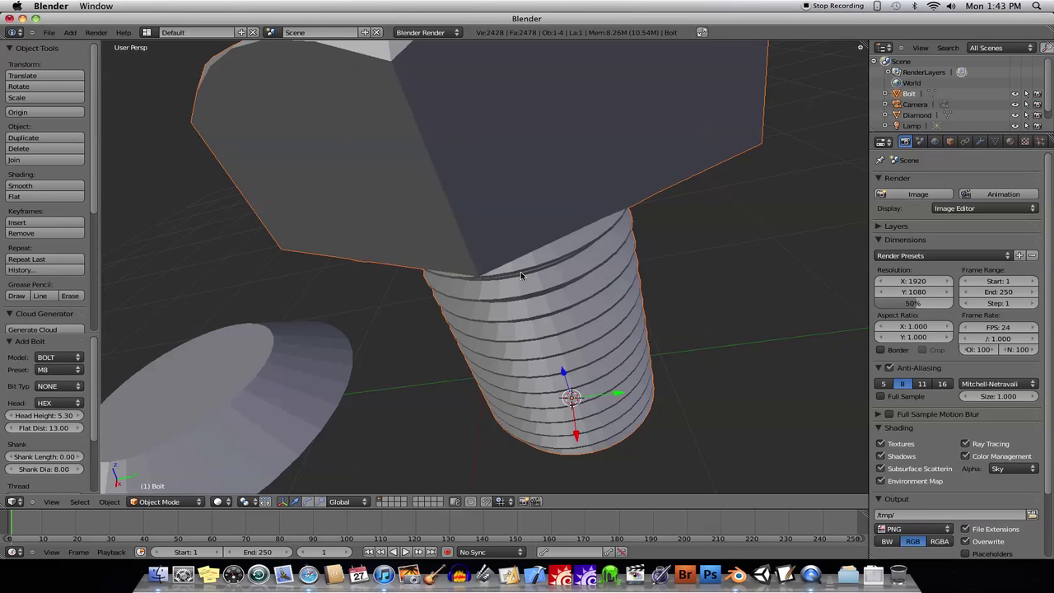
scroll(522, 275, down, 3)
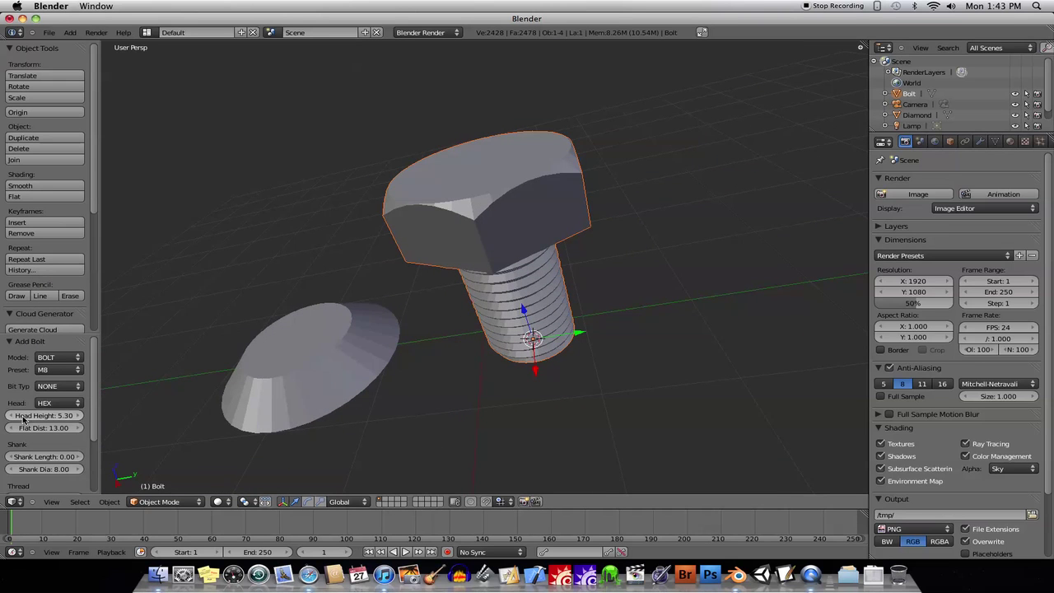
Set the bolt's head height to 5.63, flat distance to 12.94, shank length to 2.70 and thread length to 16.45.
drag(24, 419, 49, 461)
drag(92, 430, 103, 483)
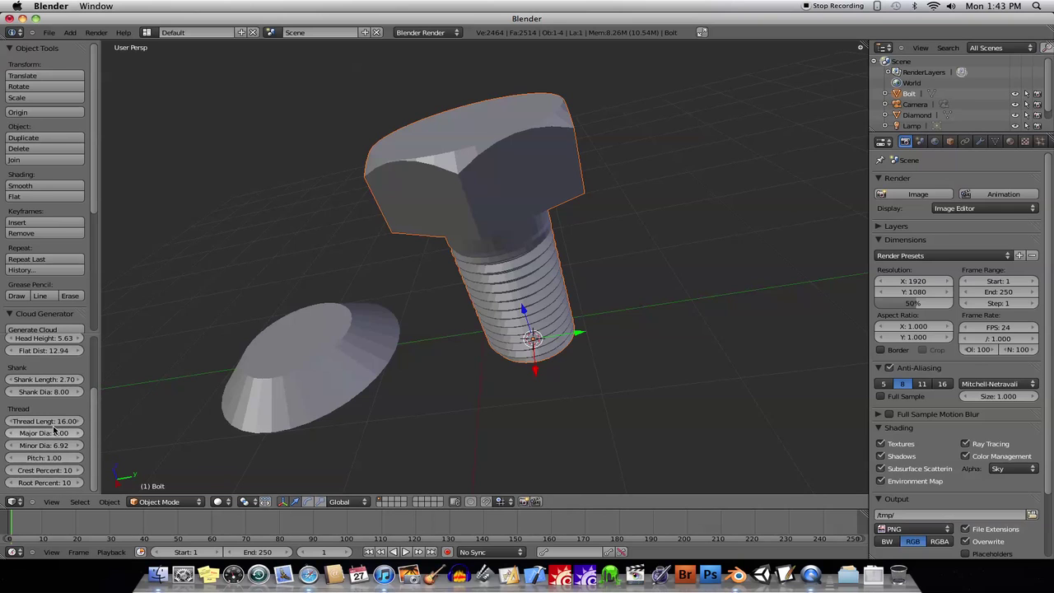
mouse_move(53, 422)
mouse_down()
mouse_move(45, 421)
mouse_move(56, 422)
mouse_up()
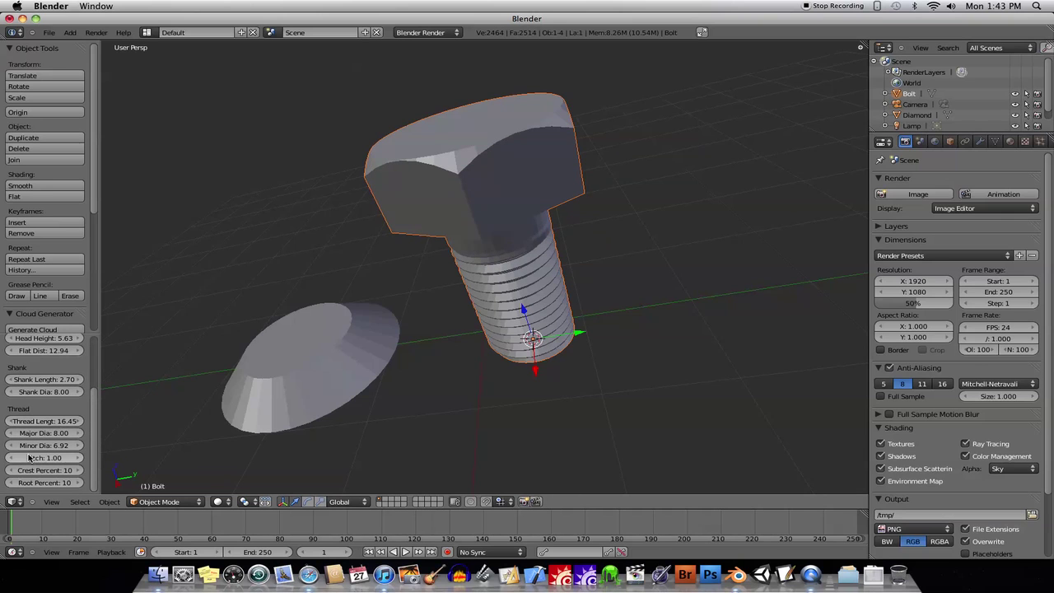
Set the bolt's thread pitch to 1.69 and delete the bolt.
drag(30, 457, 47, 457)
middle_drag(407, 340, 494, 277)
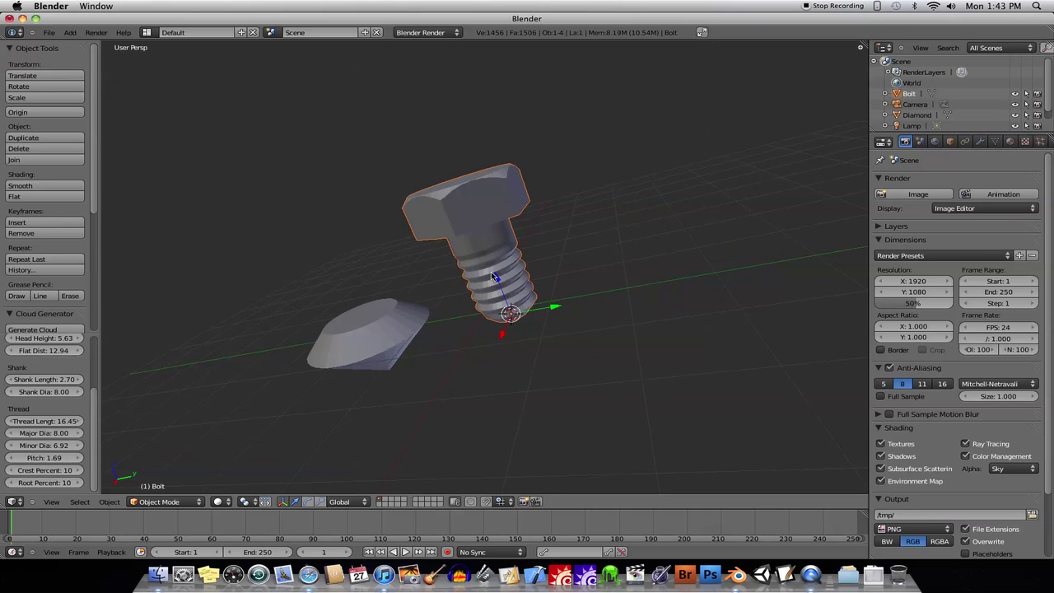
key(x)
click(492, 275)
Add a Star mesh from the extra objects at the 3D cursor.
key(shift+a)
mouse_move(524, 313)
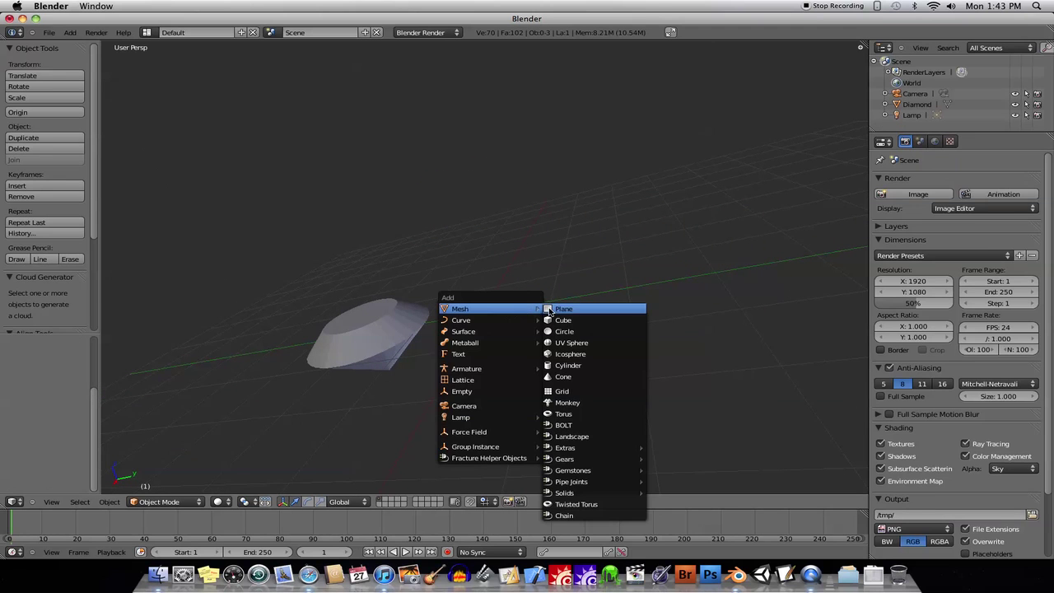
mouse_move(589, 451)
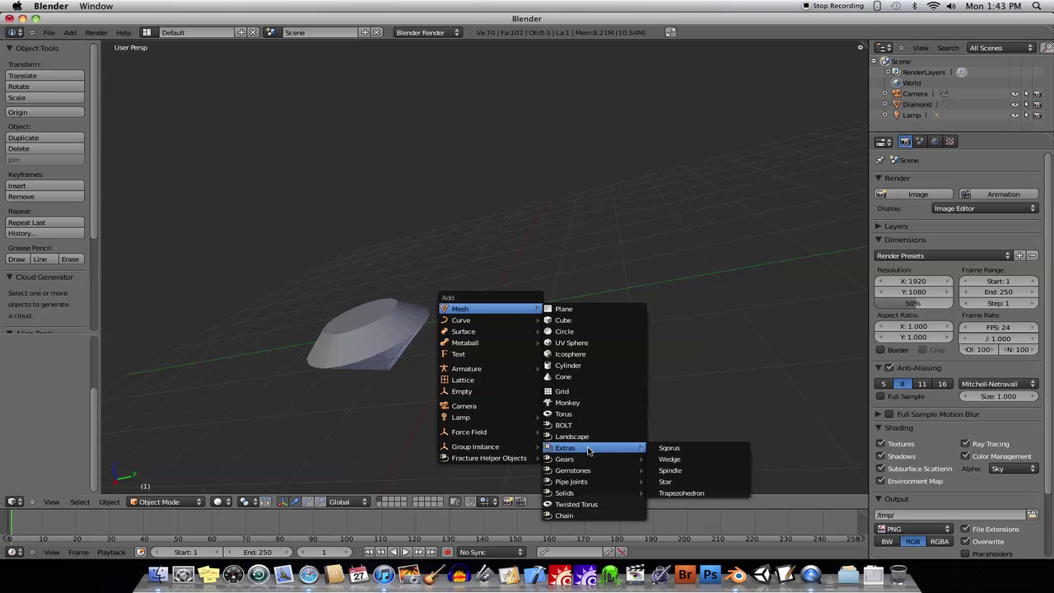
click(665, 481)
Try a higher number of points on the star and return the count to 5.
scroll(578, 431, up, 3)
middle_drag(577, 432, 551, 403)
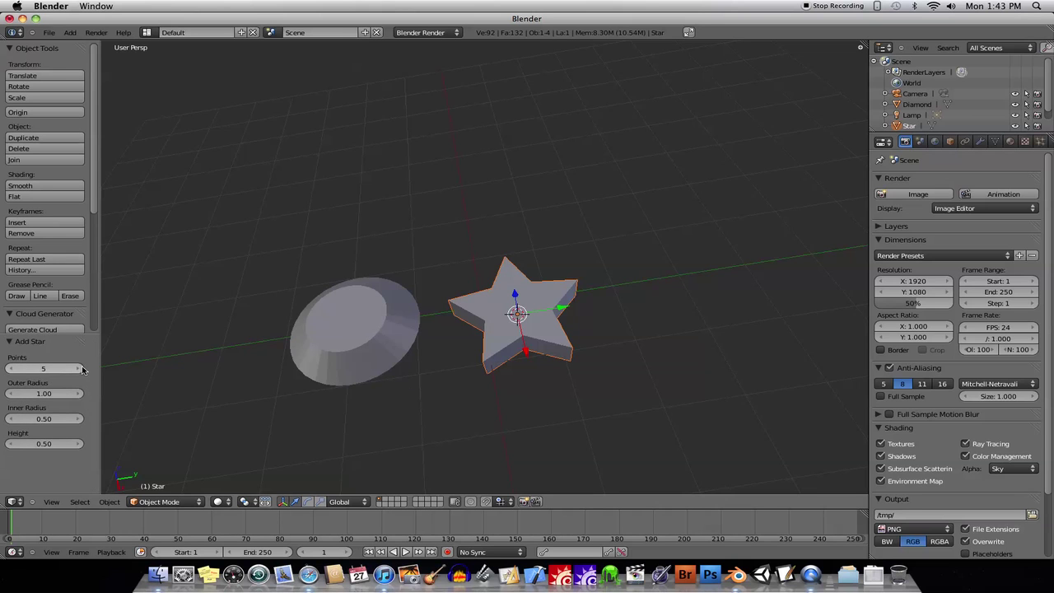
click(80, 369)
click(79, 369)
click(12, 369)
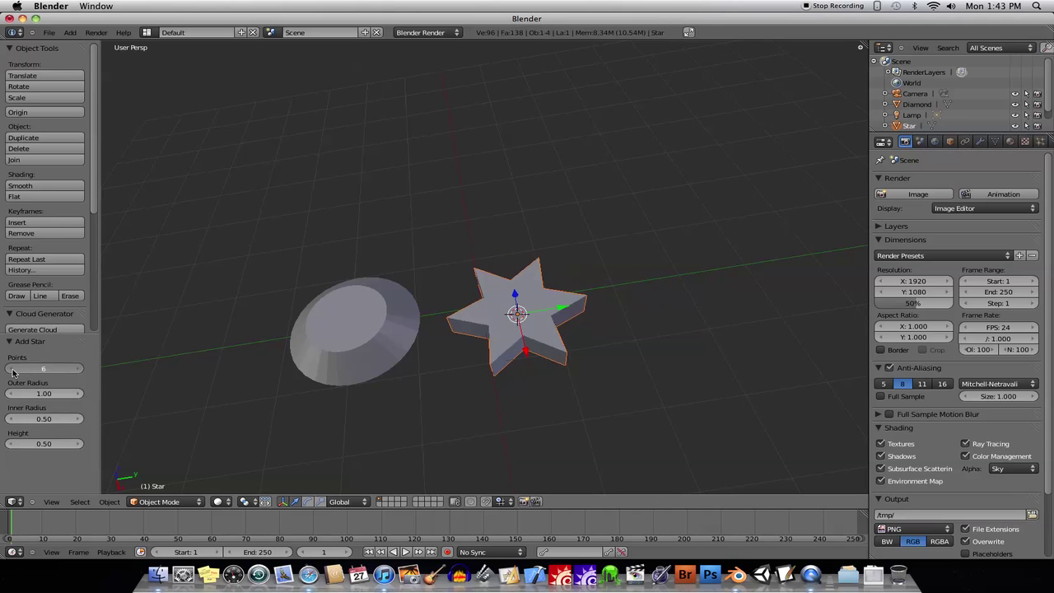
click(12, 369)
Move the star 3.612 units along the Y axis, away from the diamond.
key(g)
key(y)
click(804, 266)
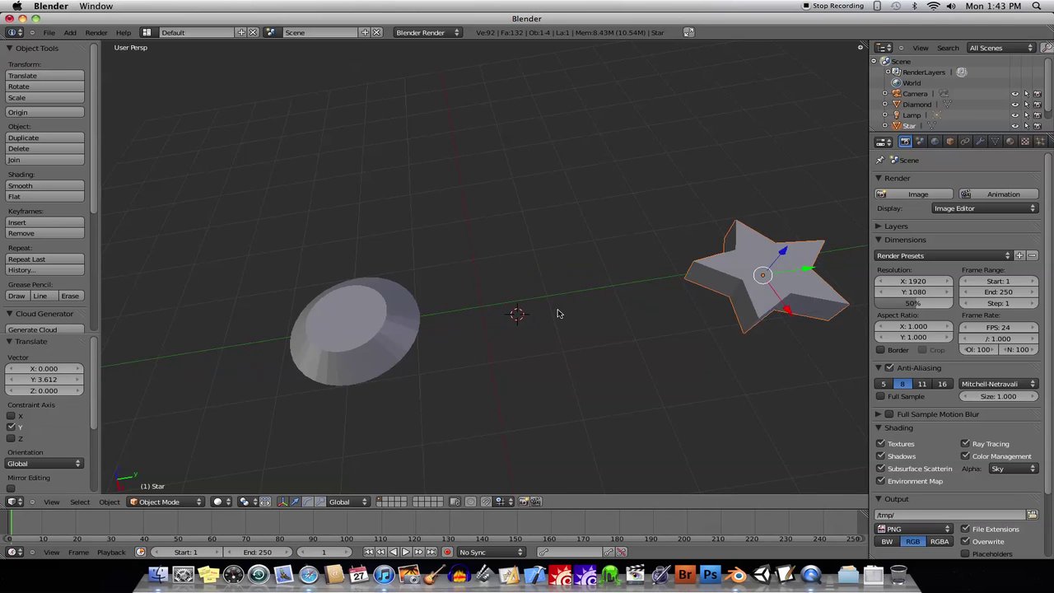
Add a Pipe Elbow joint mesh at the 3D cursor.
middle_drag(560, 313, 523, 260)
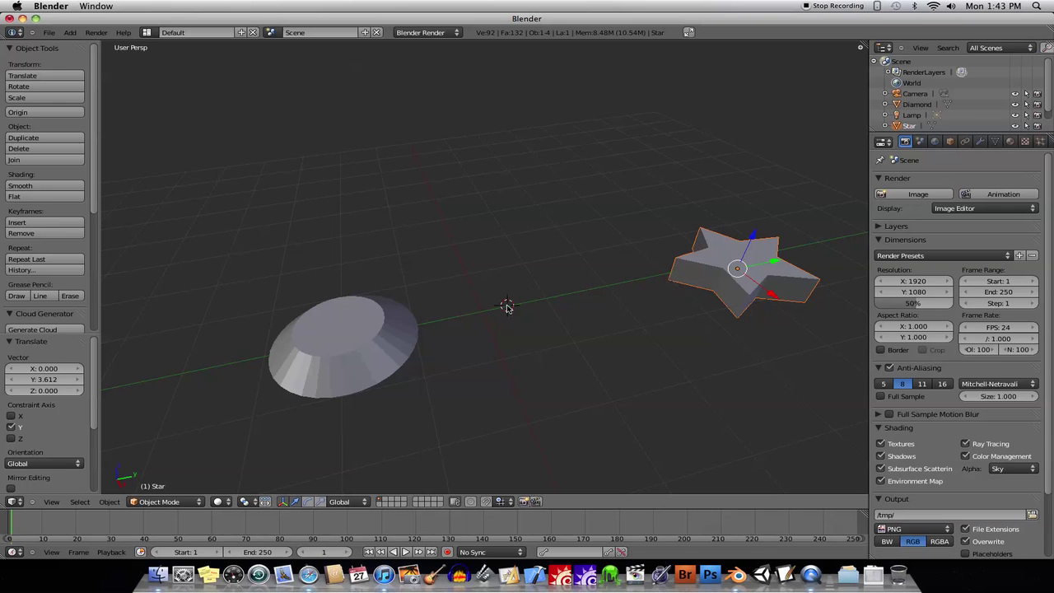
key(shift+a)
mouse_move(572, 447)
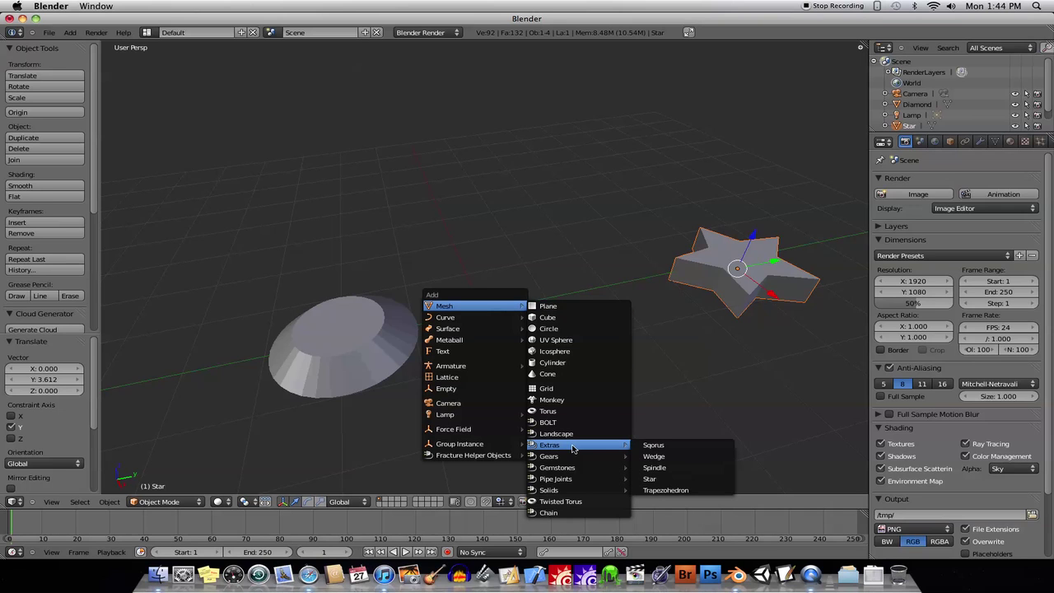
mouse_move(566, 480)
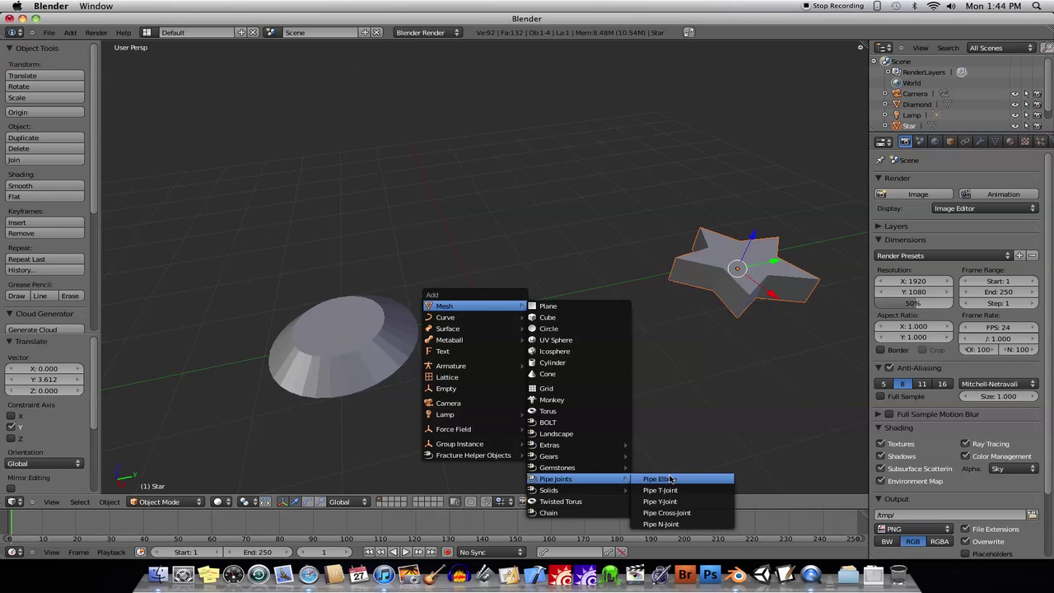
click(670, 478)
Add a Pipe Y-Joint mesh at the 3D cursor.
middle_drag(670, 478, 622, 295)
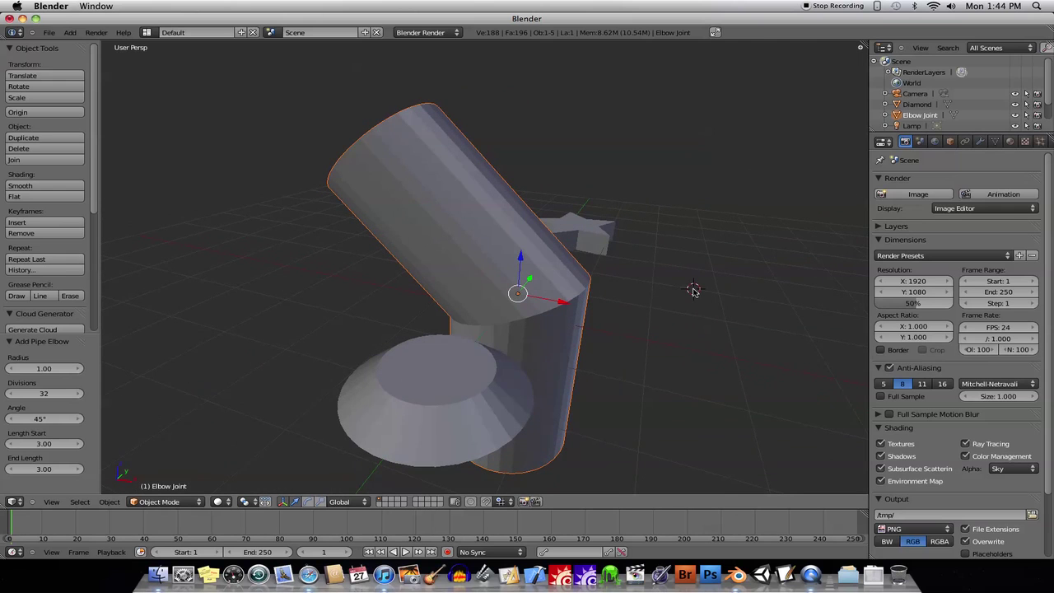
key(shift+a)
key(Escape)
key(shift+a)
mouse_move(673, 273)
mouse_move(737, 446)
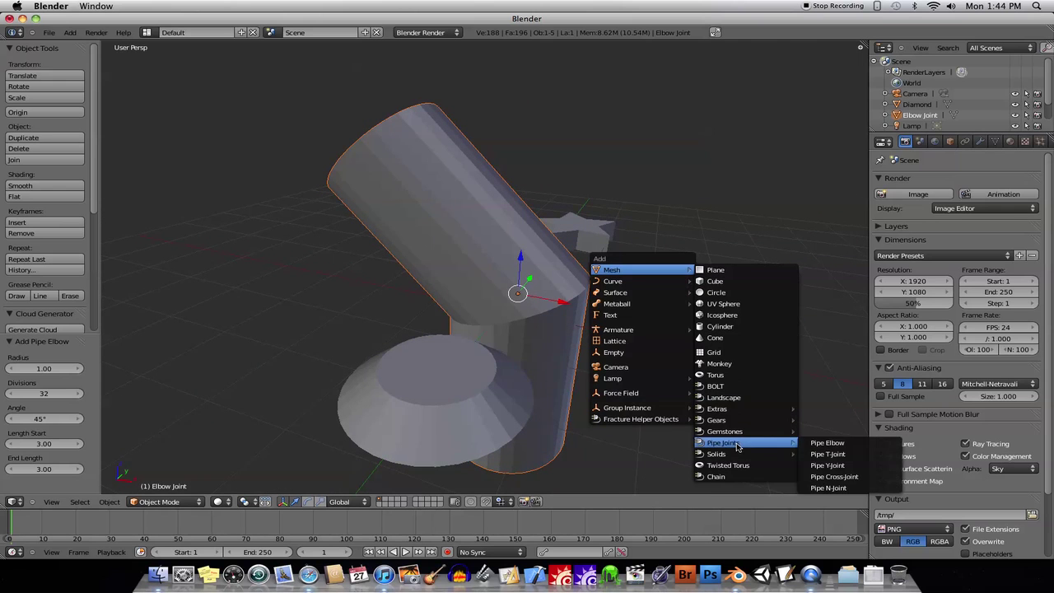
click(826, 466)
Move the Y-joint about 2.88 units along the X axis, clear of the elbow joint.
middle_drag(713, 337, 417, 352)
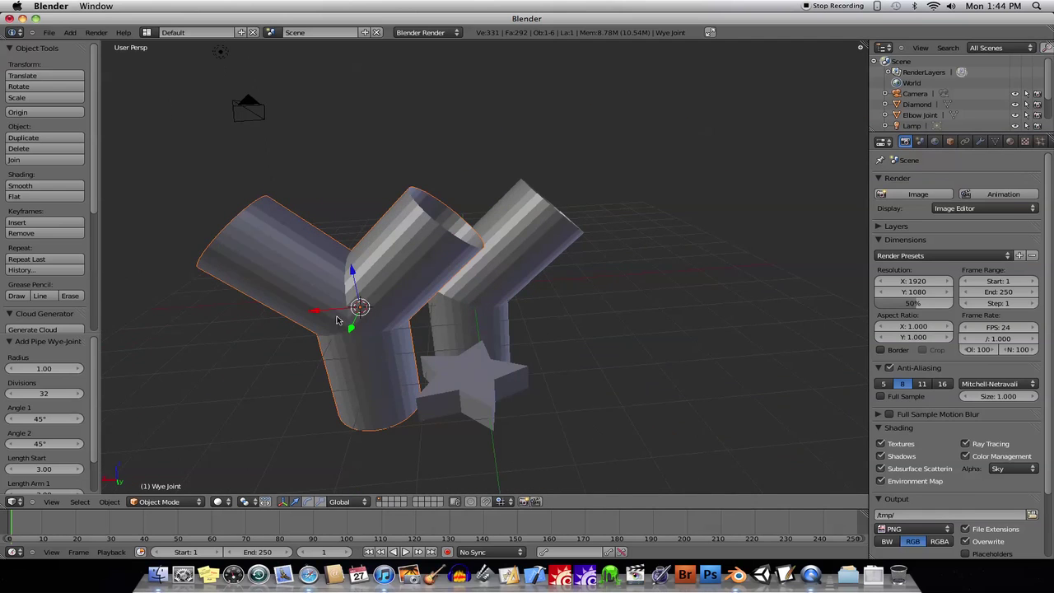
drag(318, 312, 182, 295)
middle_drag(295, 297, 336, 307)
scroll(393, 305, down, 3)
scroll(508, 305, up, 2)
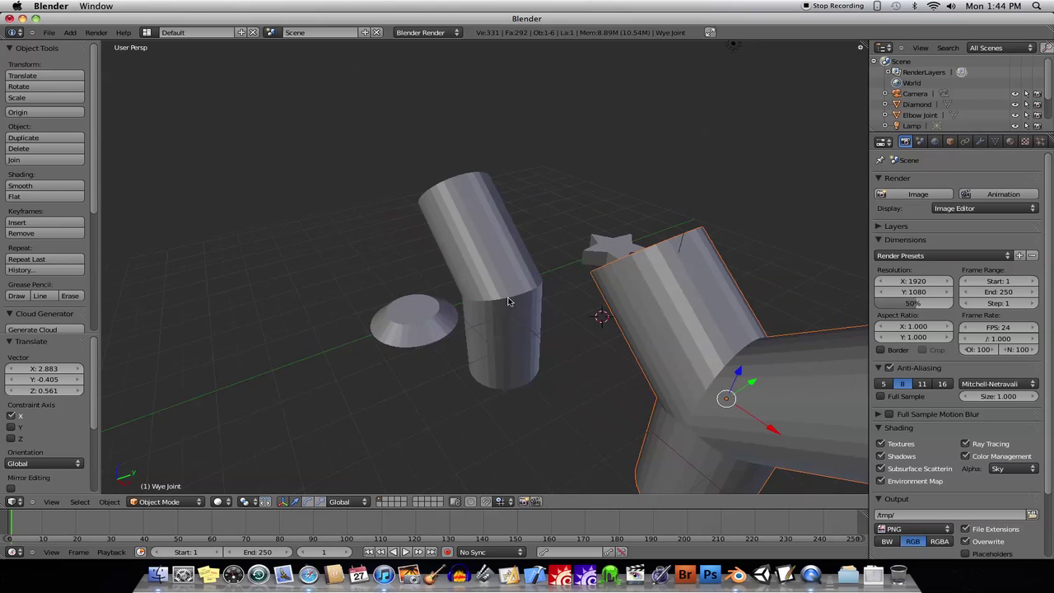
middle_drag(509, 302, 539, 302)
scroll(536, 302, down, 2)
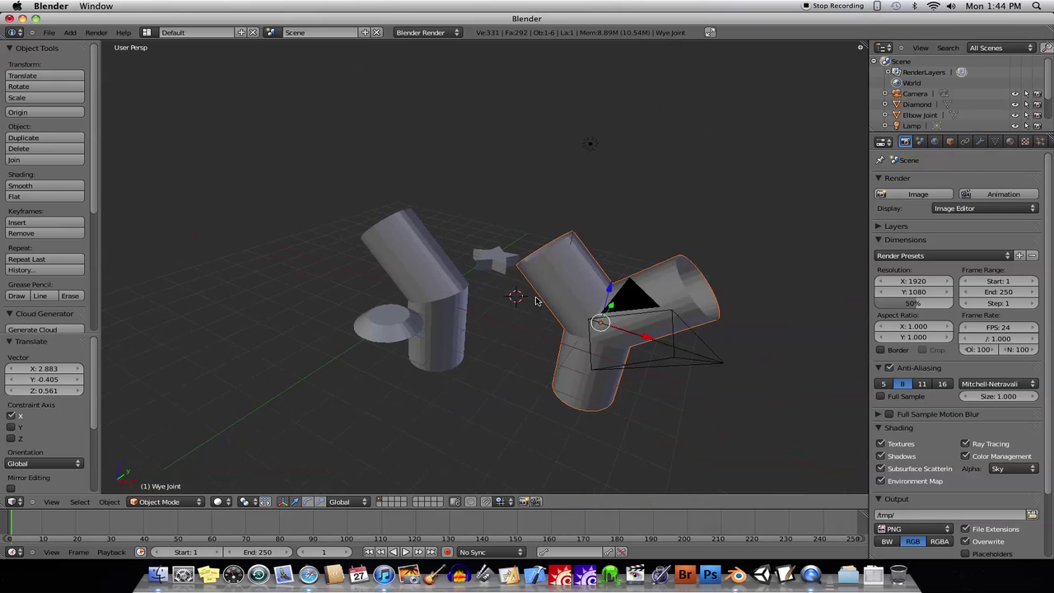